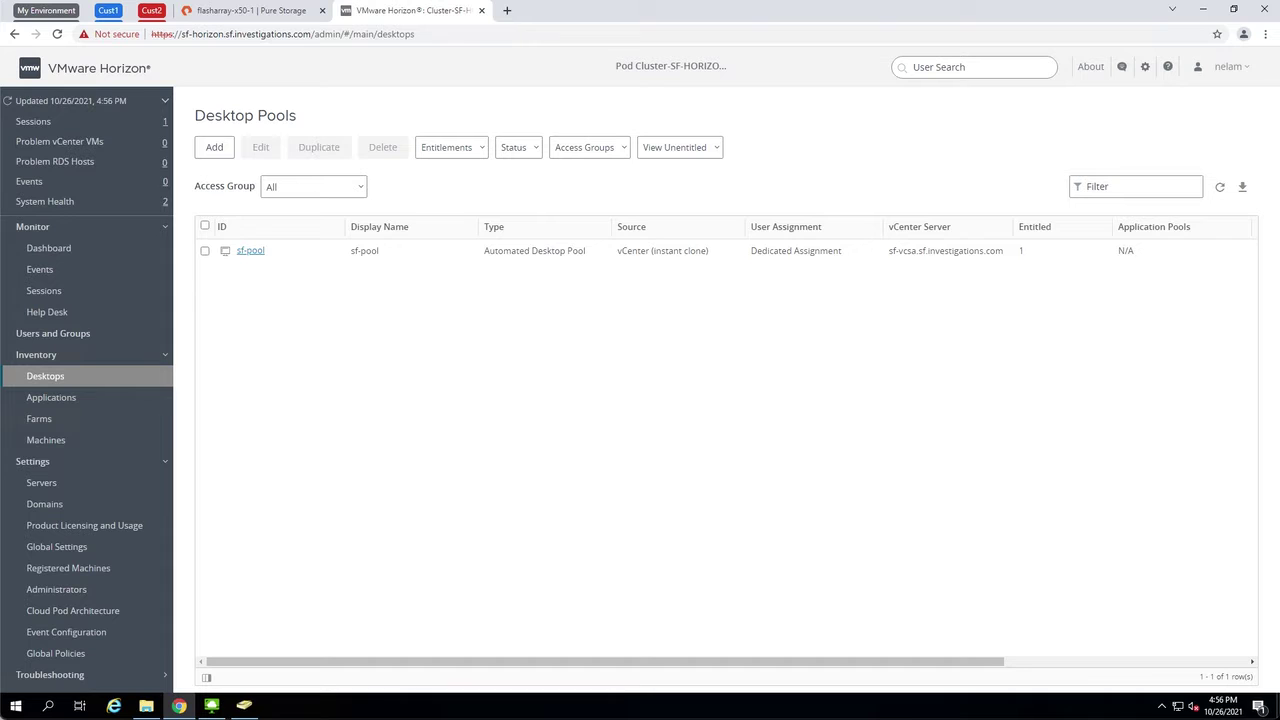
Switch to Active Directory Users and Computers and scroll to the VDI unit's sf-vdi computer accounts
click(244, 705)
scroll(187, 343, down, 2)
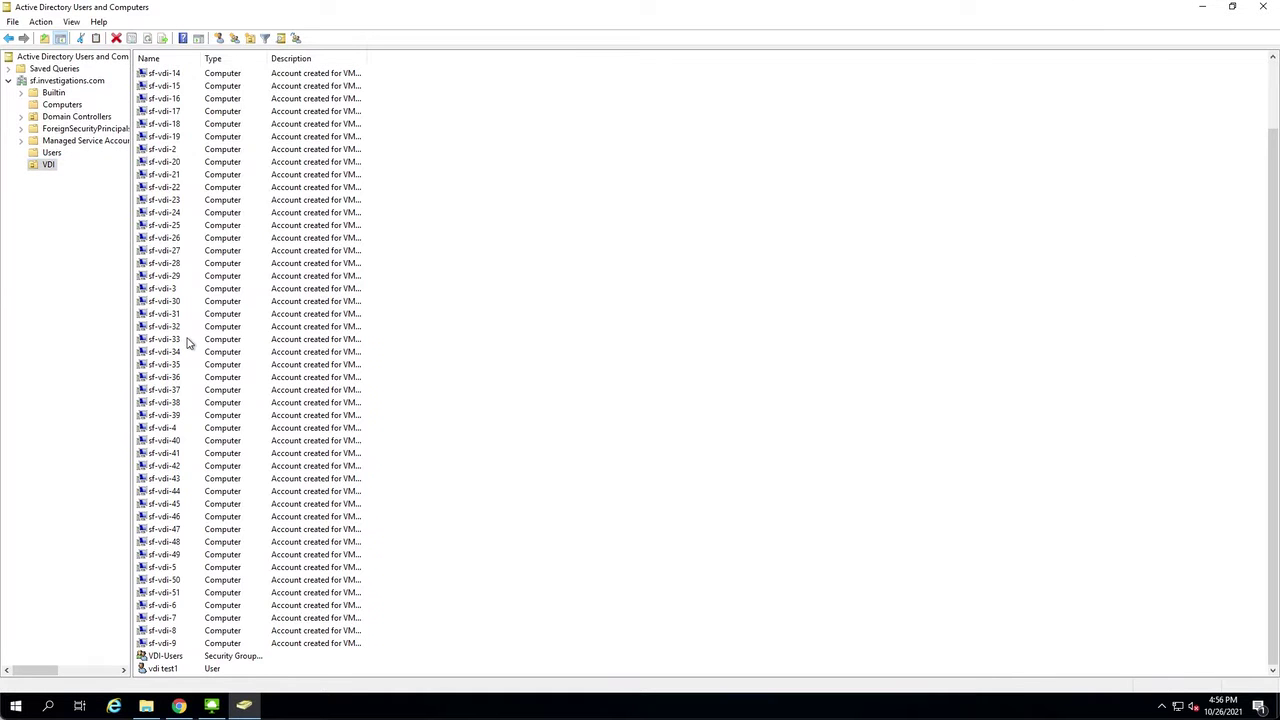
Review the VDI test user's Account tab logon settings, then go back to Horizon's Desktop Pools
click(180, 643)
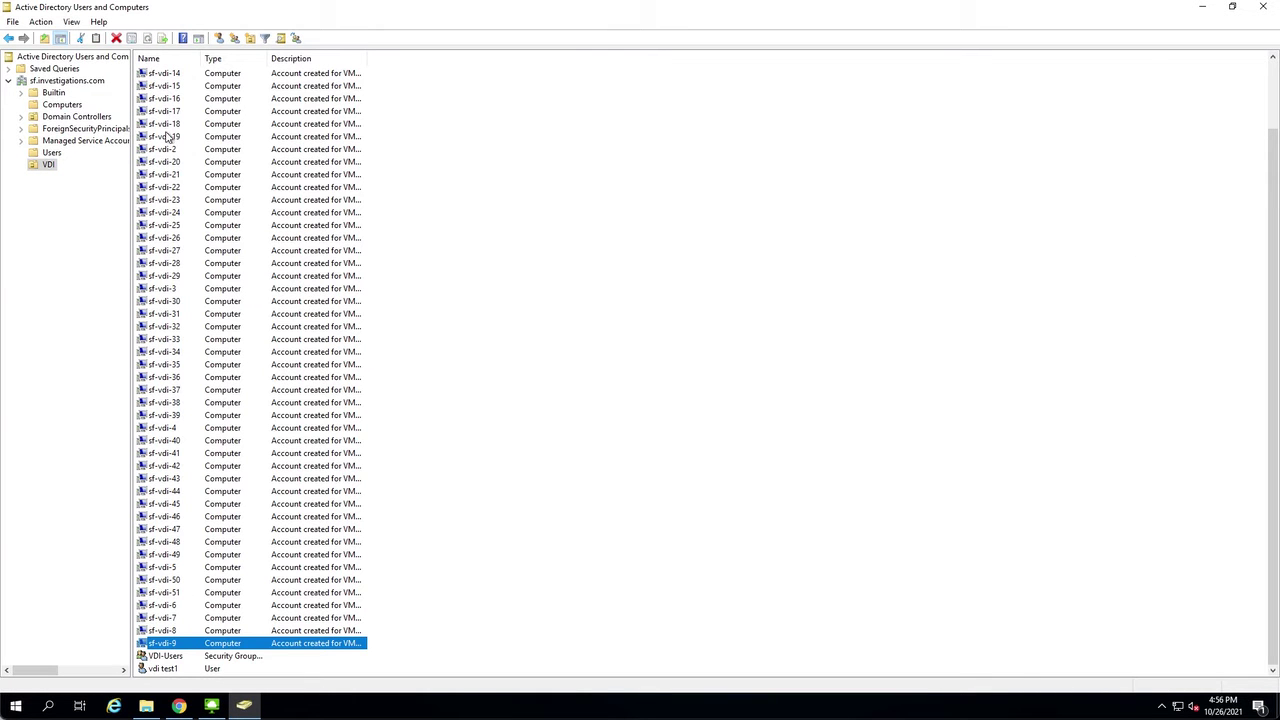
click(175, 668)
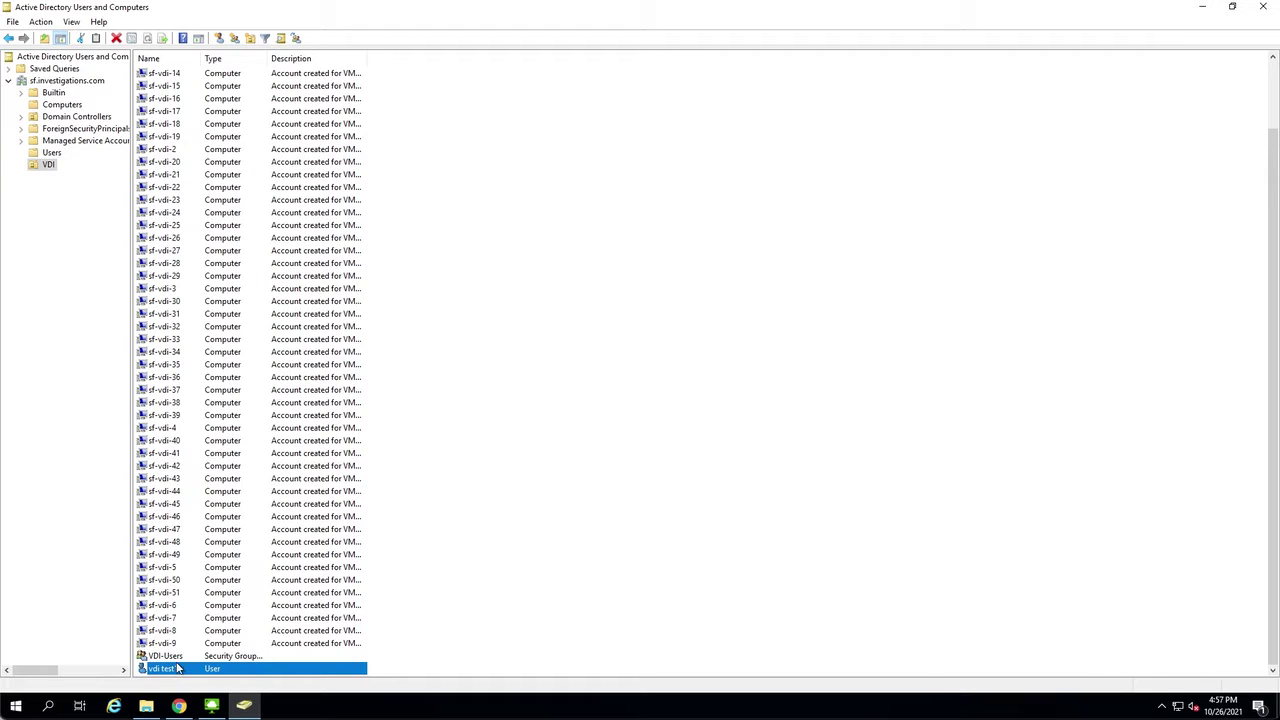
double_click(176, 672)
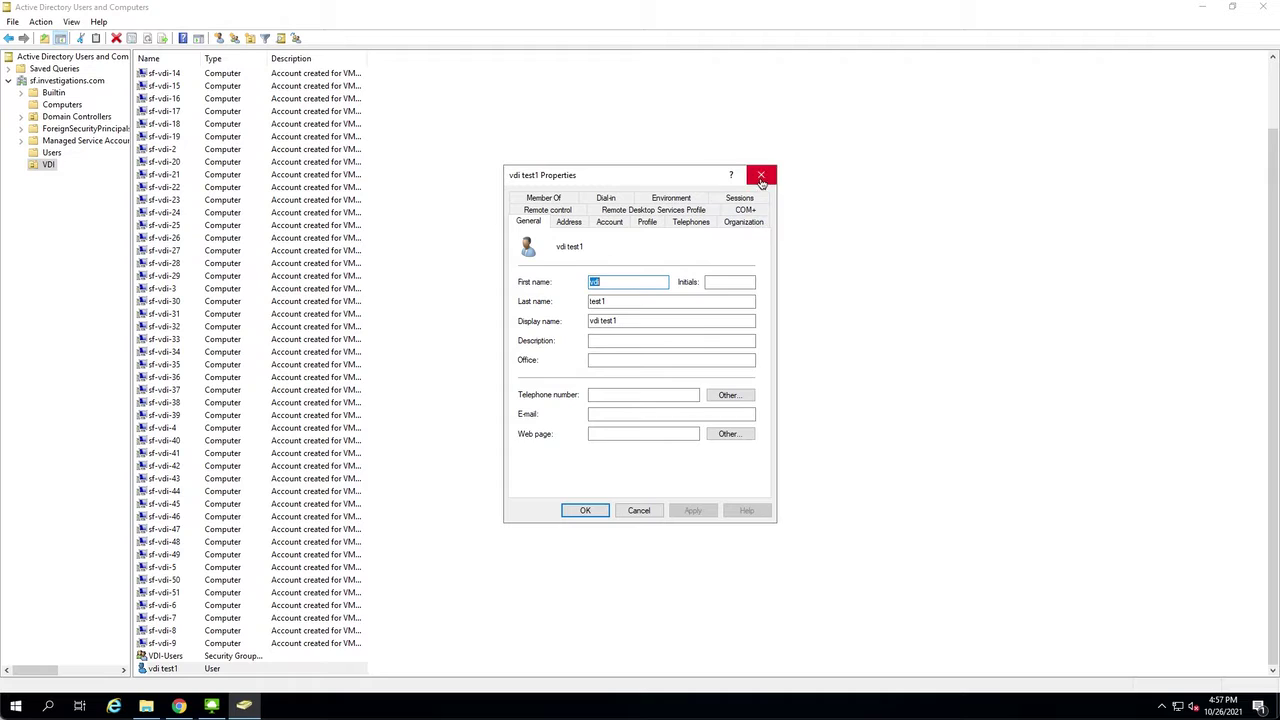
click(609, 222)
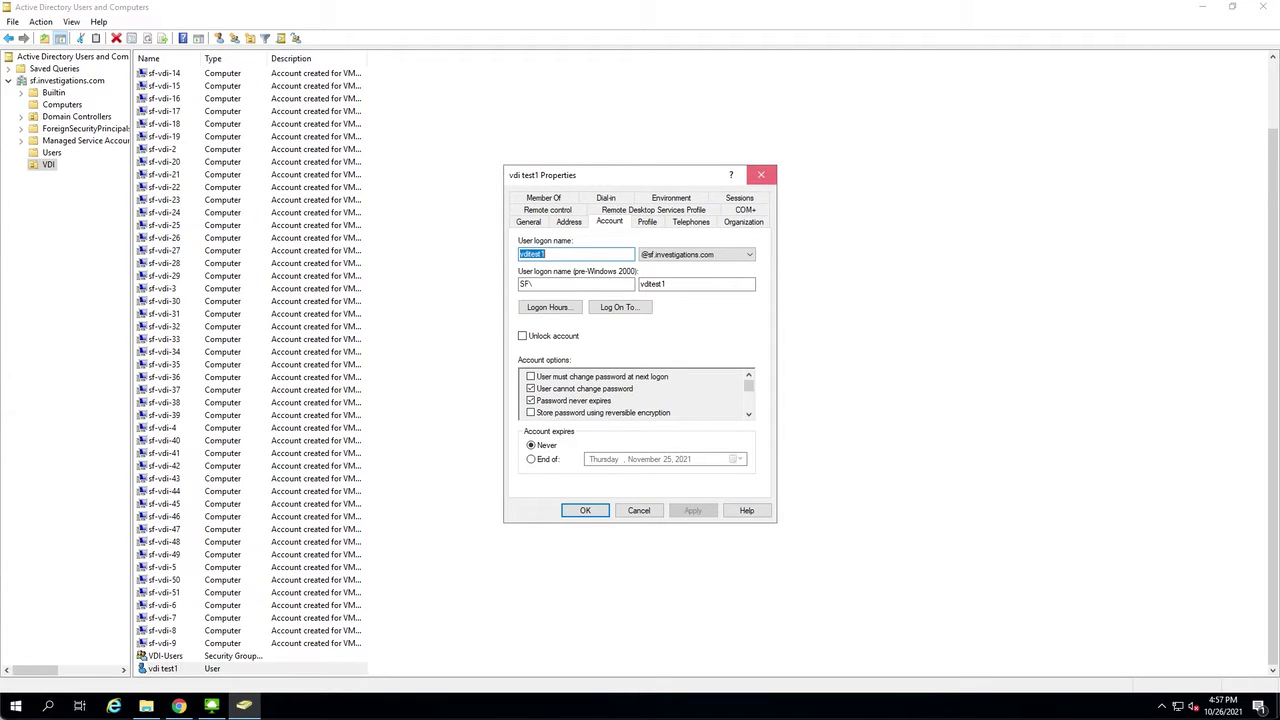
click(761, 175)
click(178, 706)
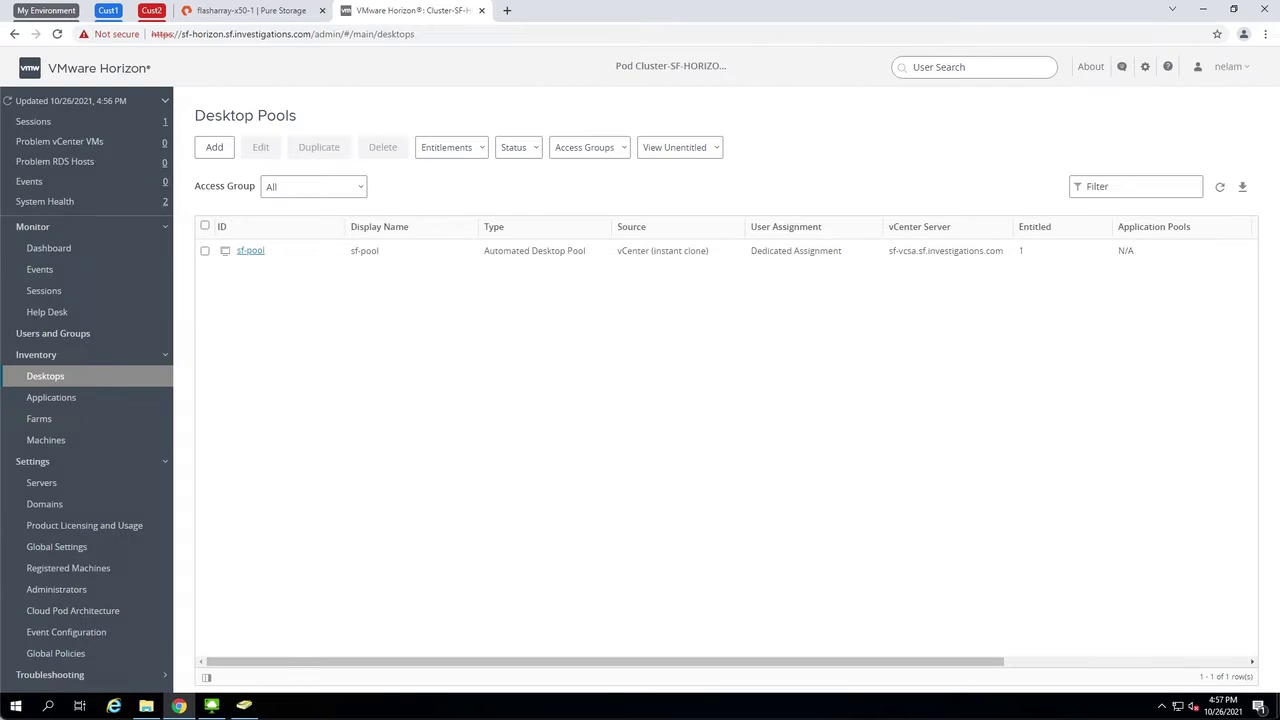
Go to FlashArray's Storage > File Systems page, which lists no file systems or exports yet
key(ctrl+shift+Tab)
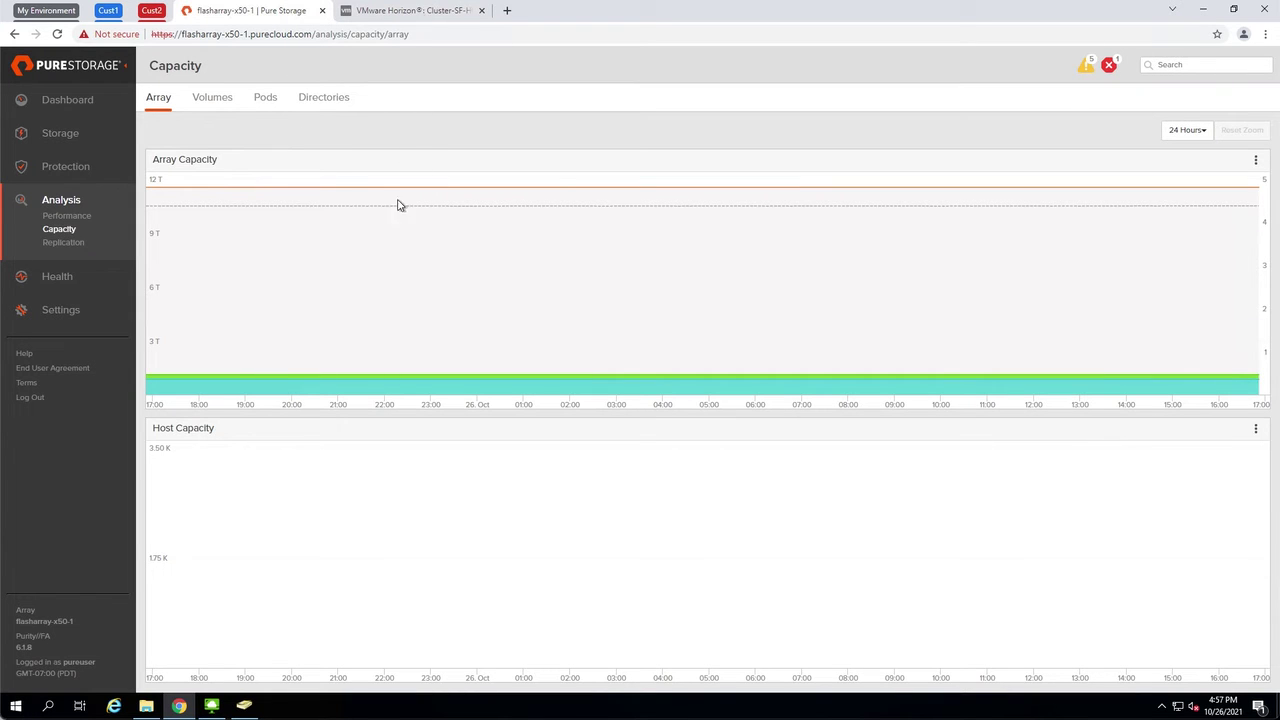
click(60, 133)
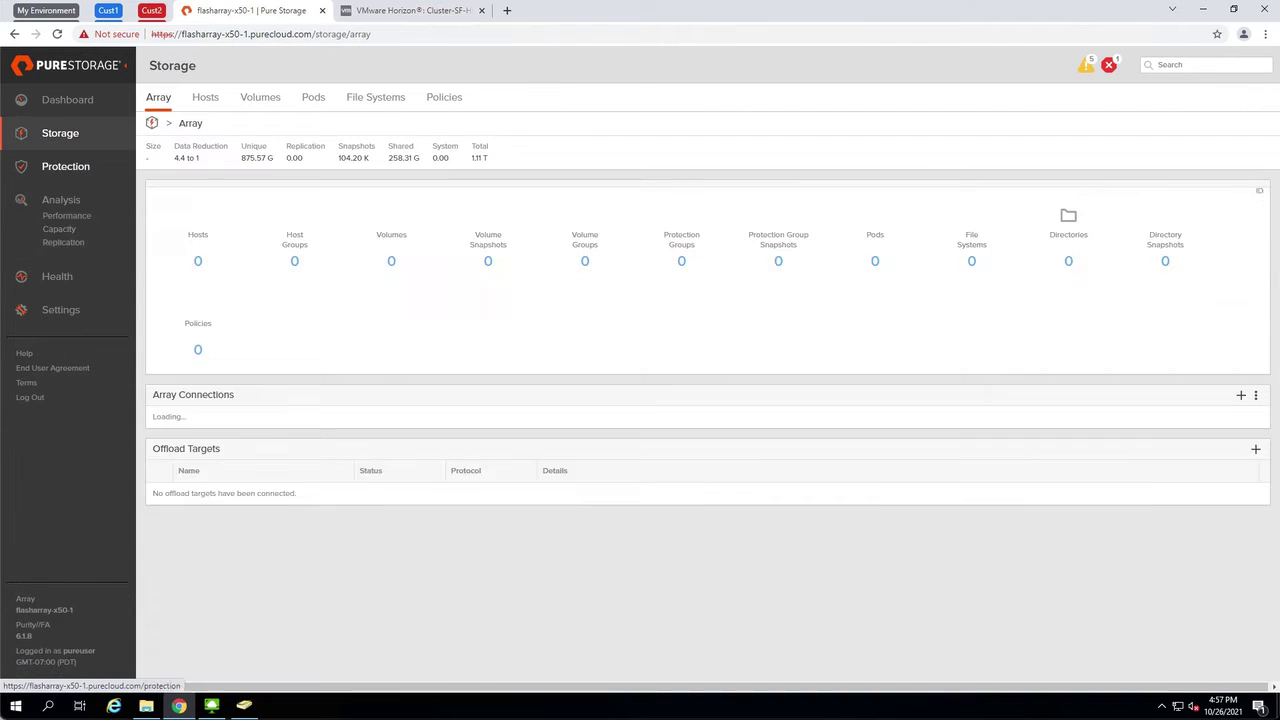
click(377, 100)
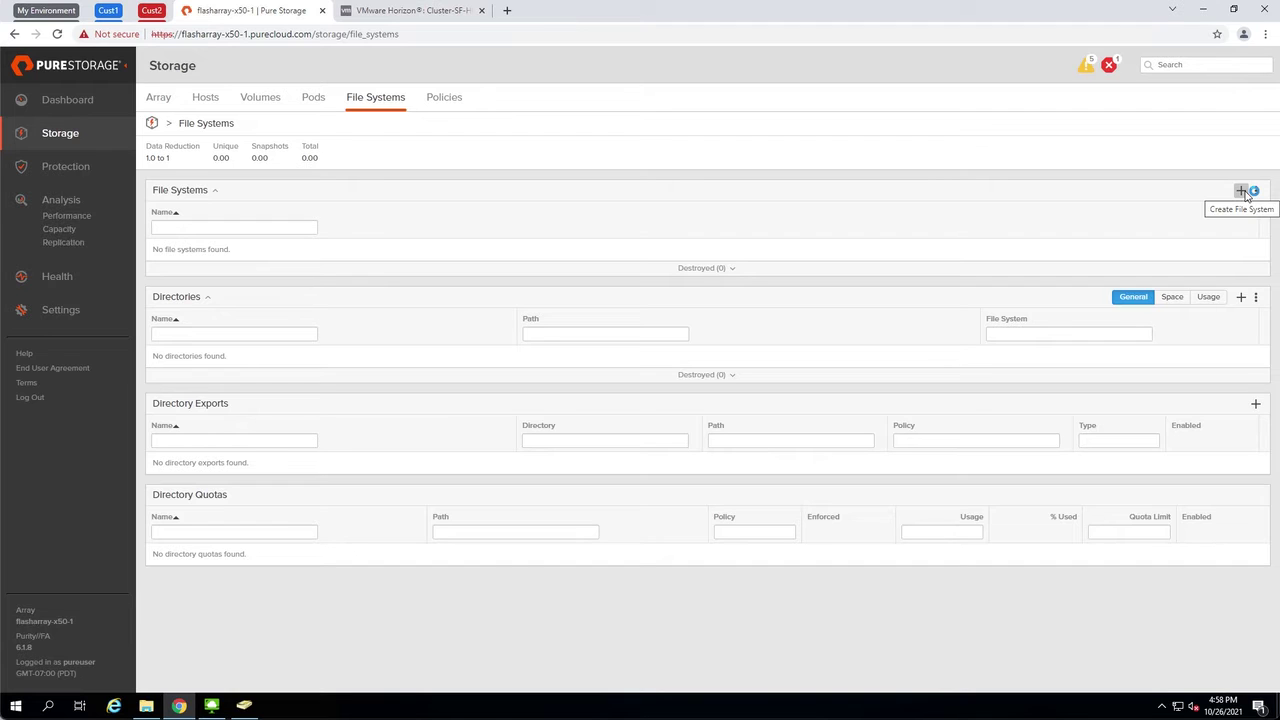
Add a new file system named purefile, which creates its purefile:root directory
click(1242, 191)
text(purefile)
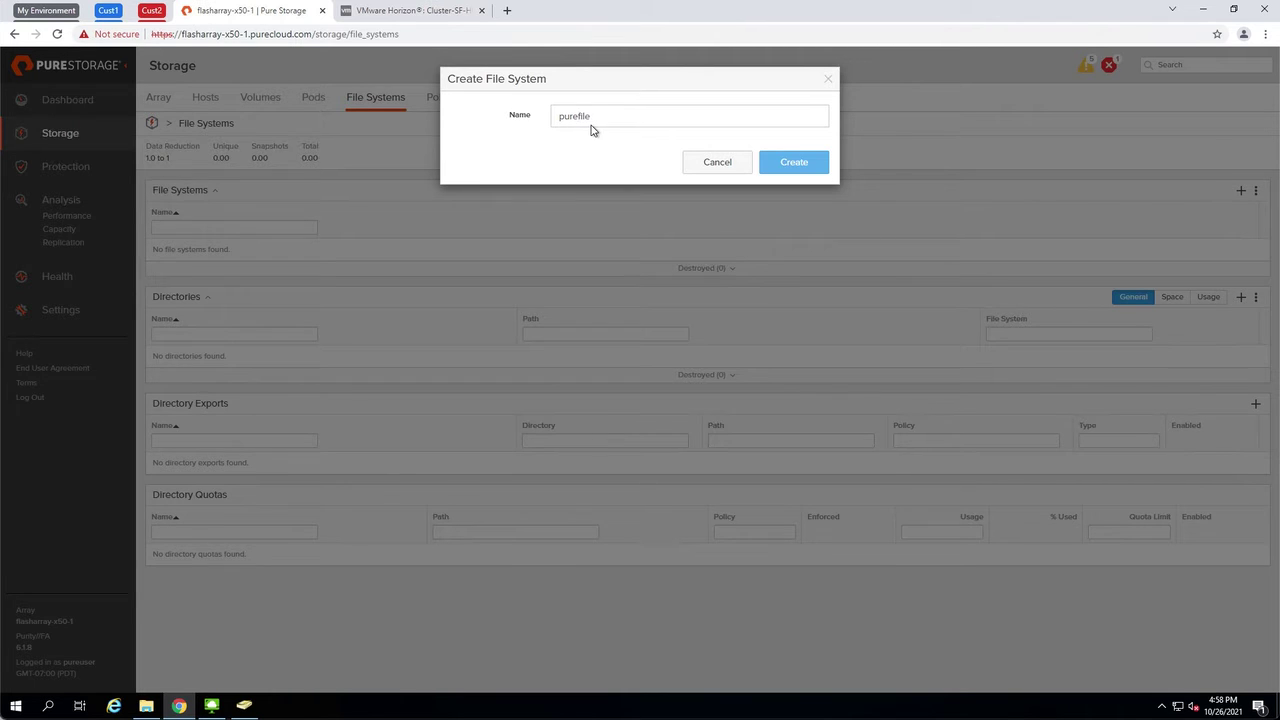
key(Return)
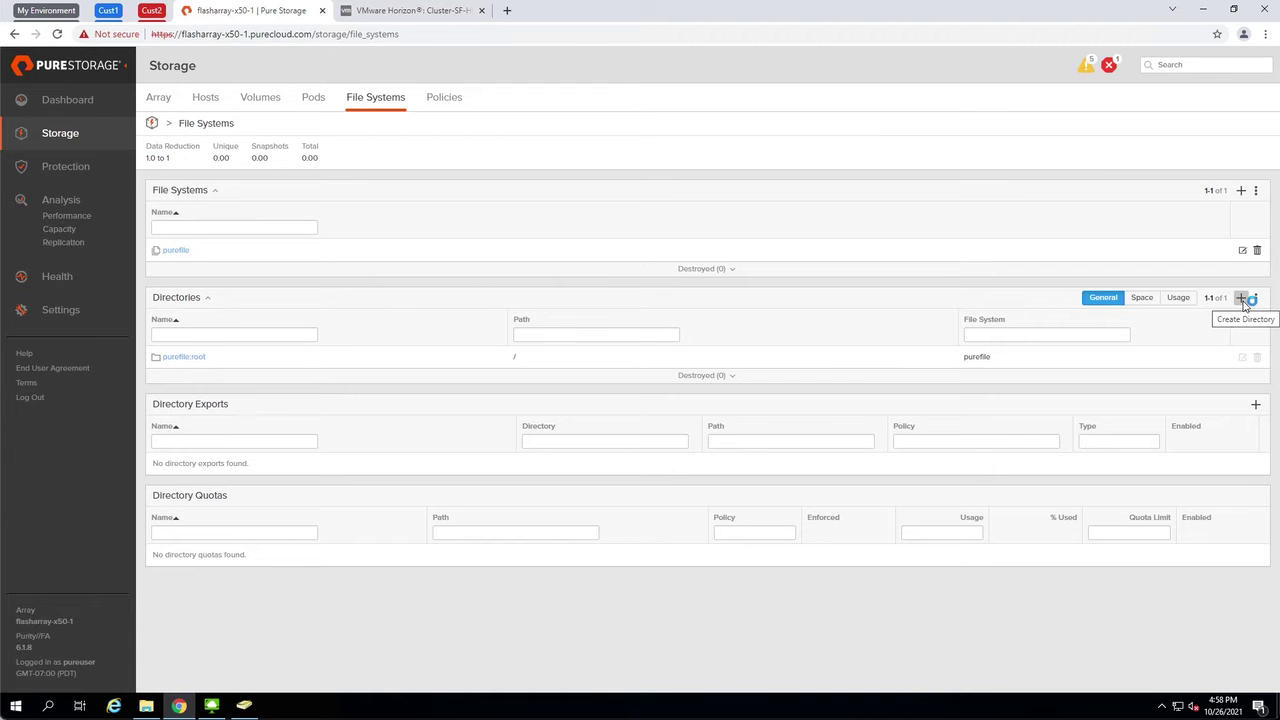
Export purefile:root as the SMB share user-directory using the smb-simple policy
click(1255, 404)
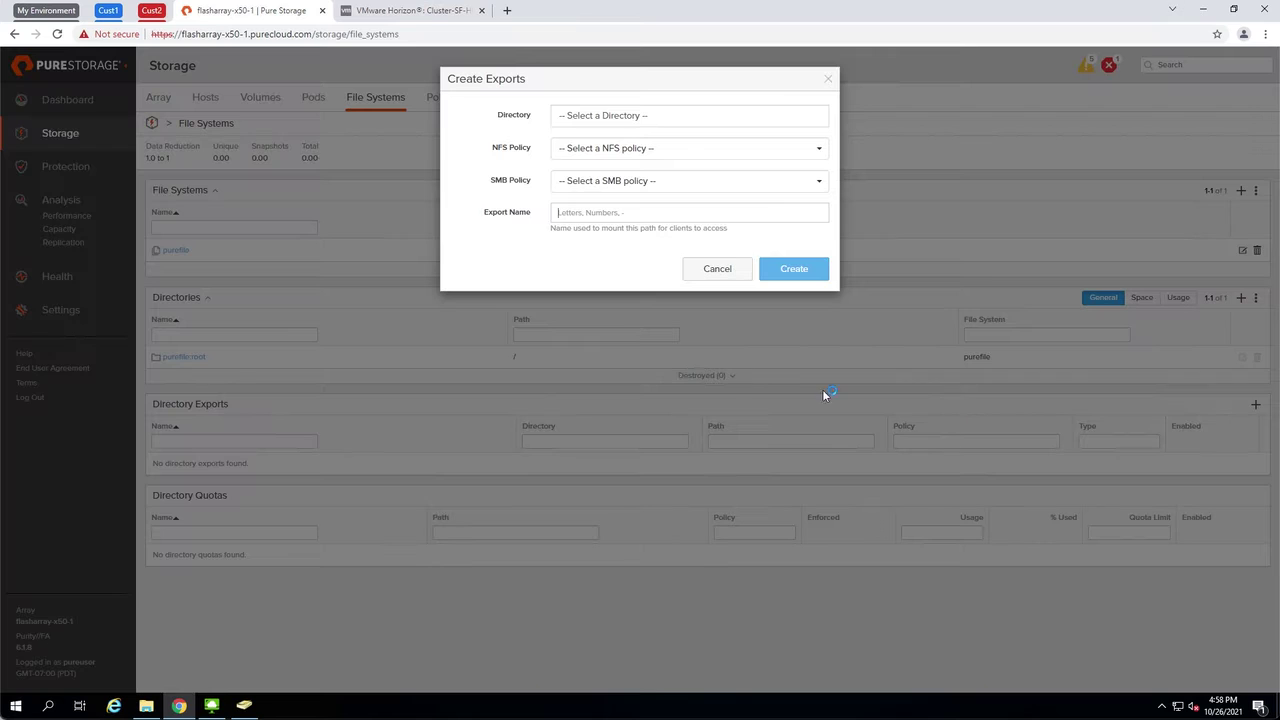
click(627, 118)
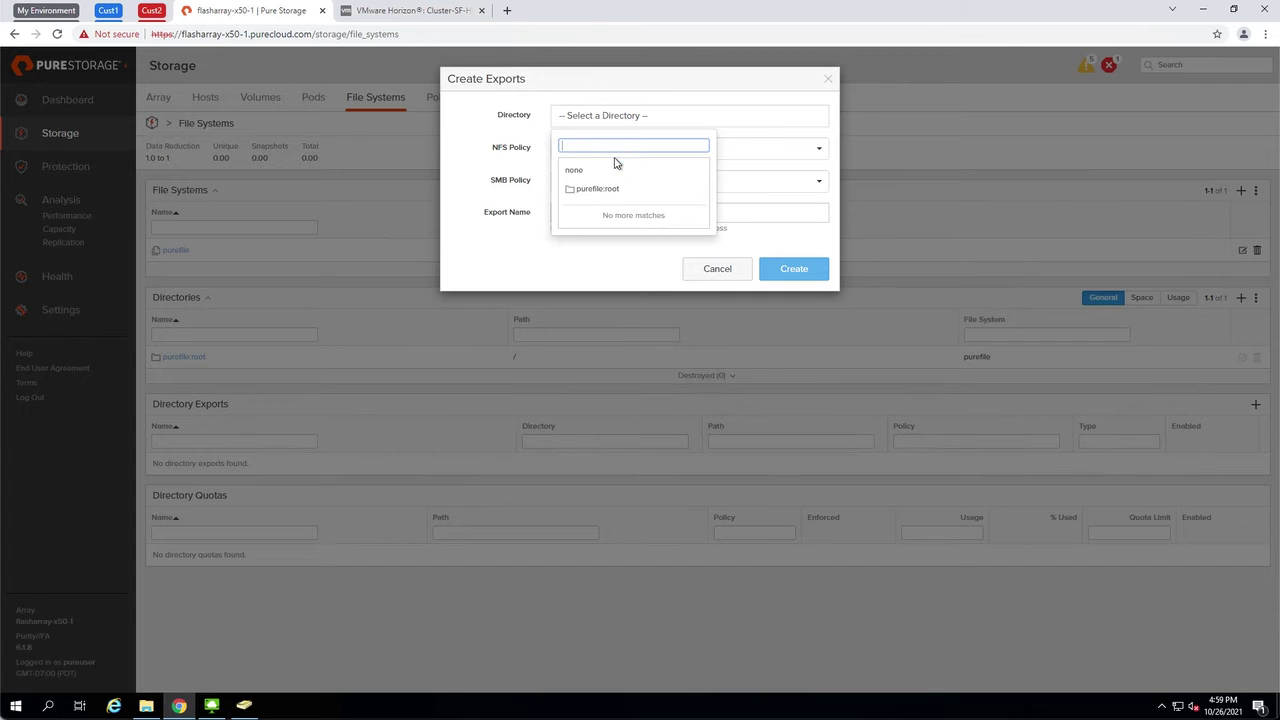
click(613, 190)
click(600, 182)
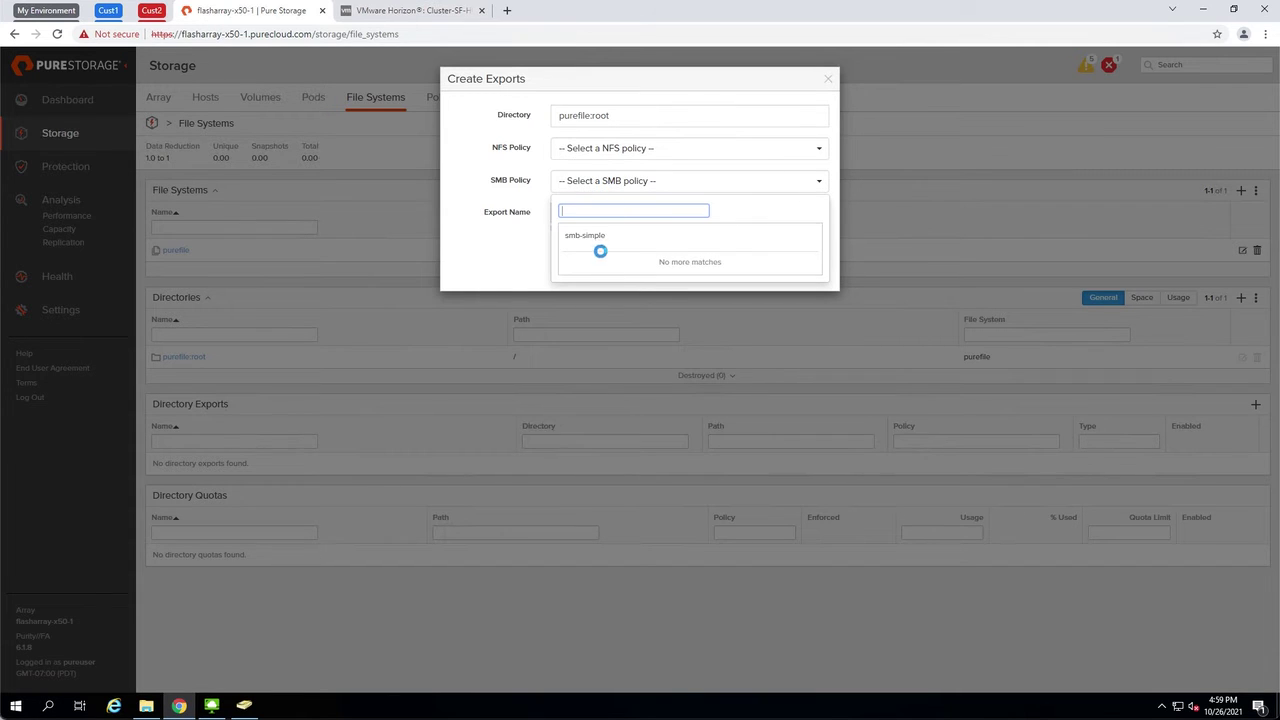
click(603, 235)
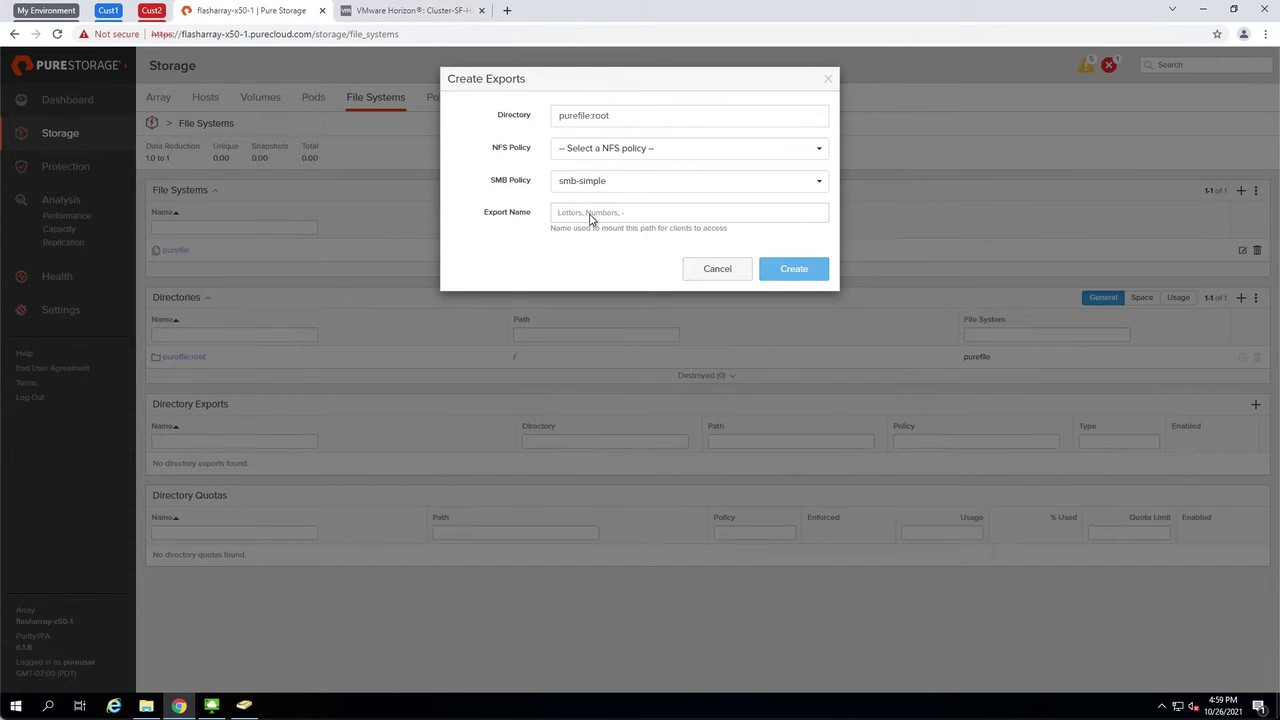
click(590, 219)
text(users)
click(774, 262)
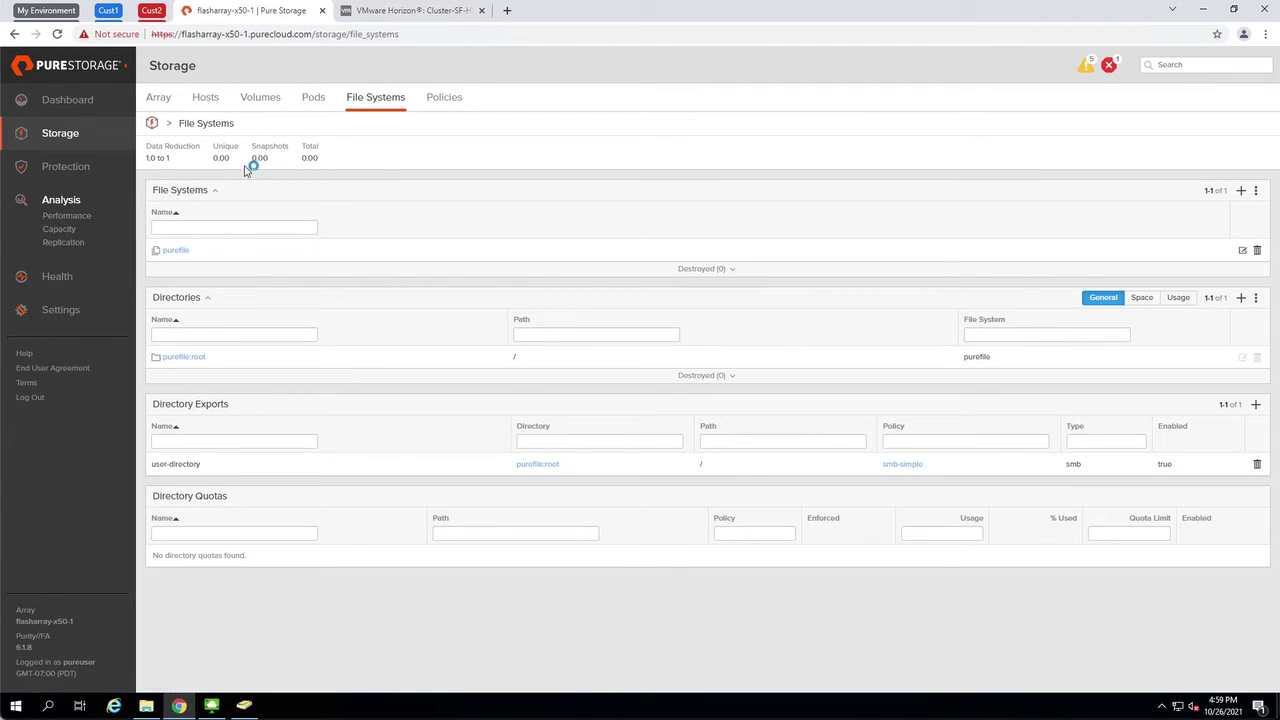
In Settings > Access, add Active Directory account purefile for sf.investigations.com with the suggested Kerberos server
click(61, 313)
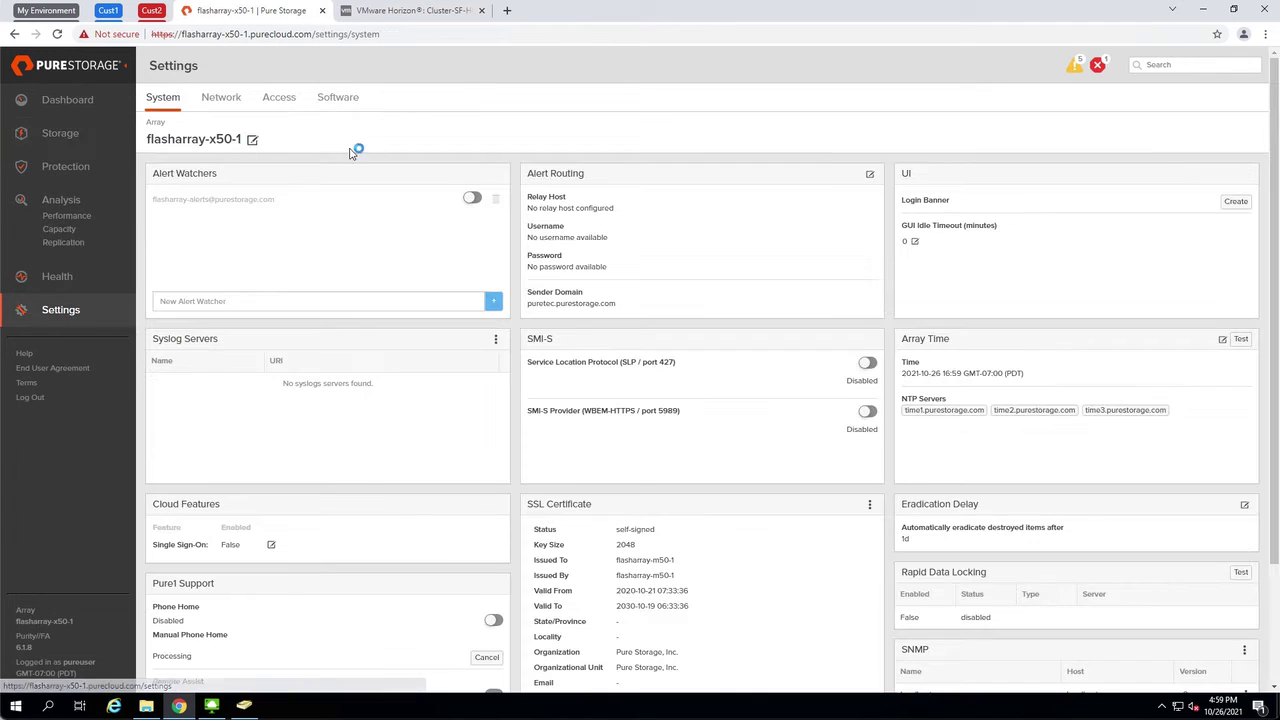
click(279, 98)
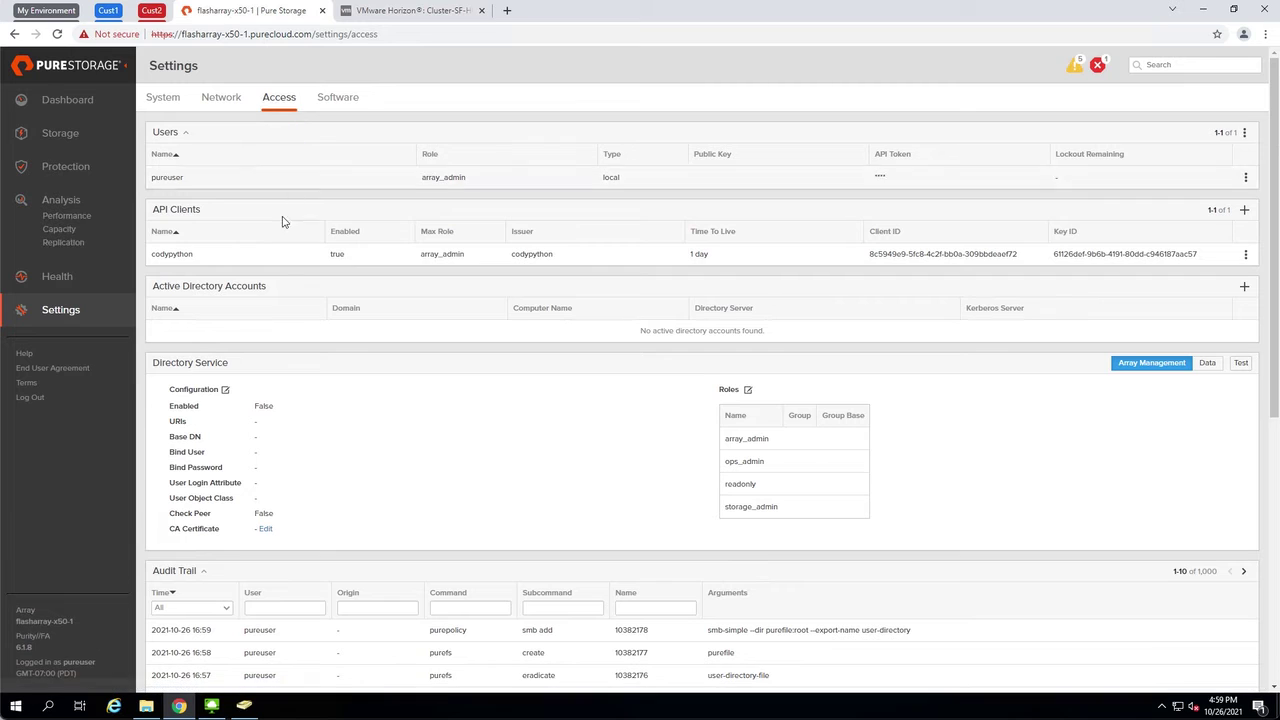
click(1244, 287)
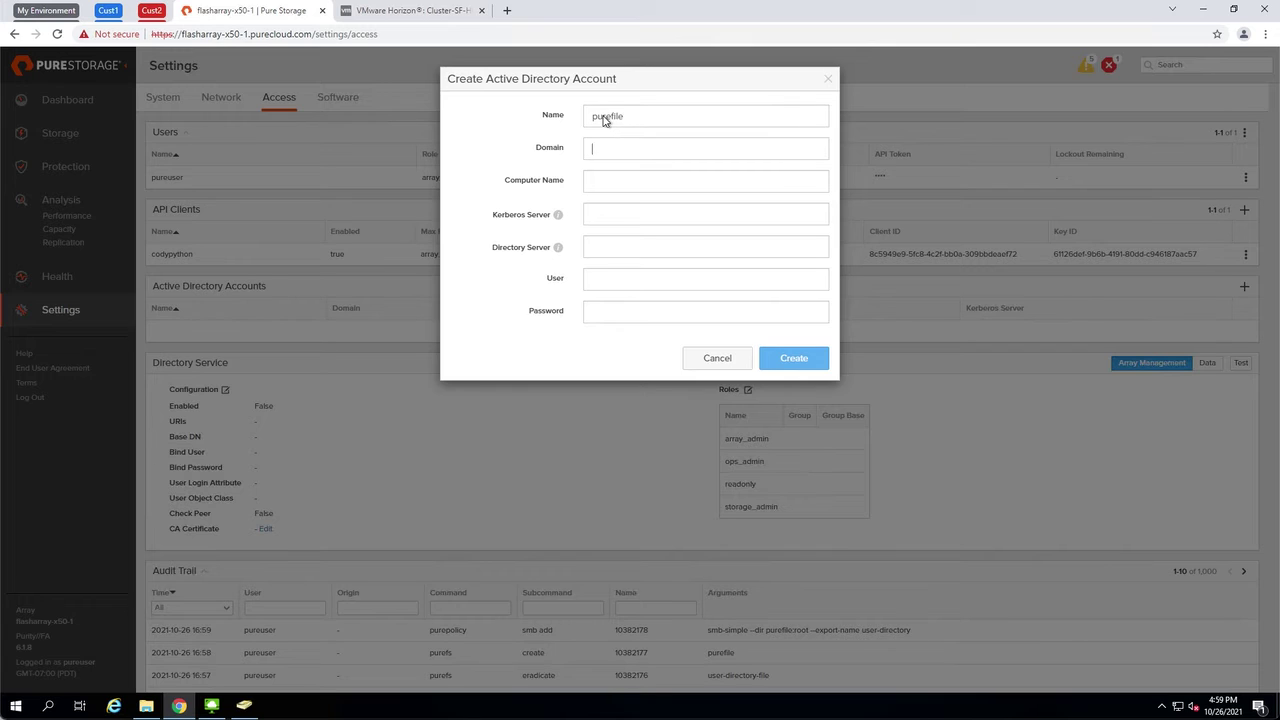
text(sf.investigationspurefile)
key(Tab)
text(dr)
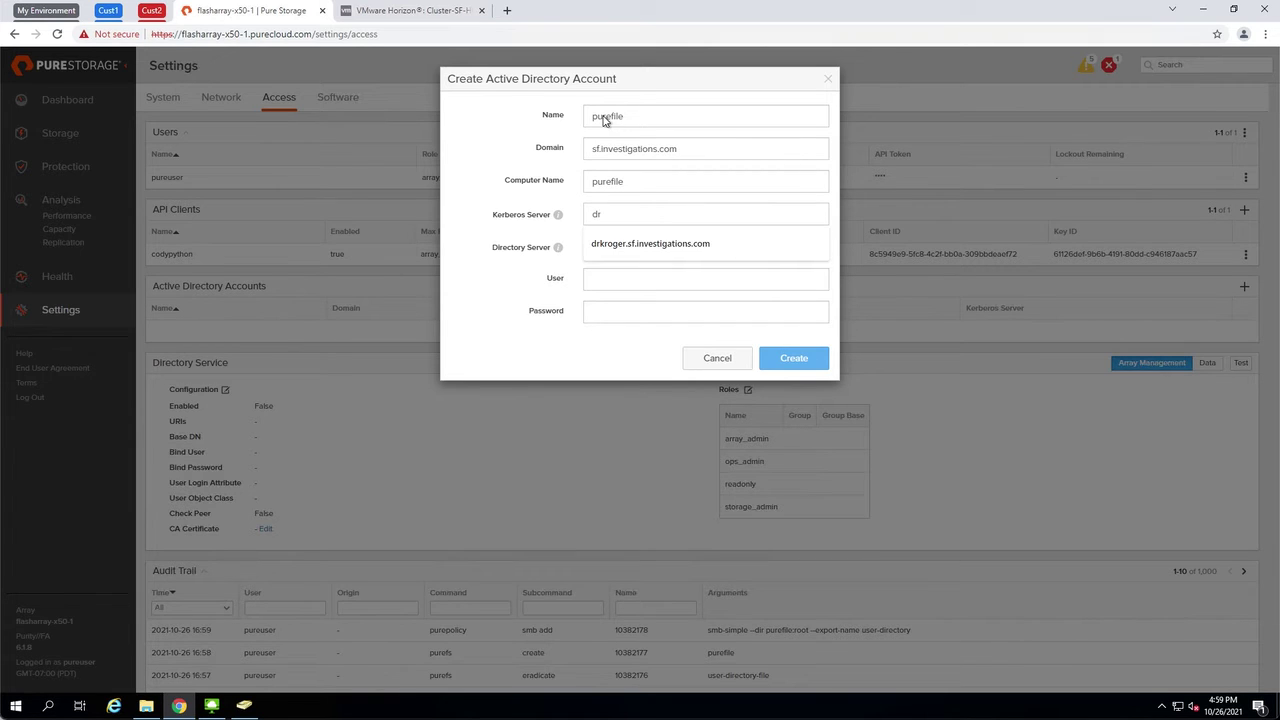
key(Down)
key(Tab)
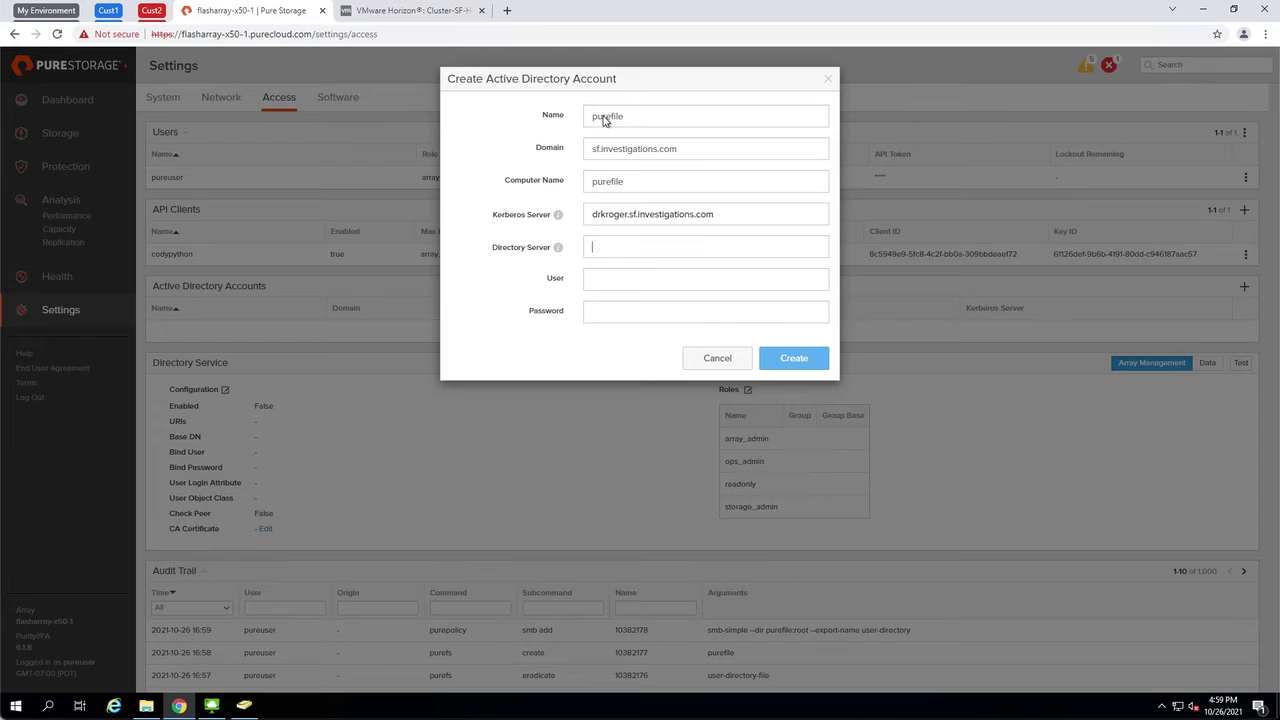
Set the suggested domain controller as directory server, enter the domain admin's credentials, join, and select the purefile name
key(Down)
key(Tab)
key(Tab)
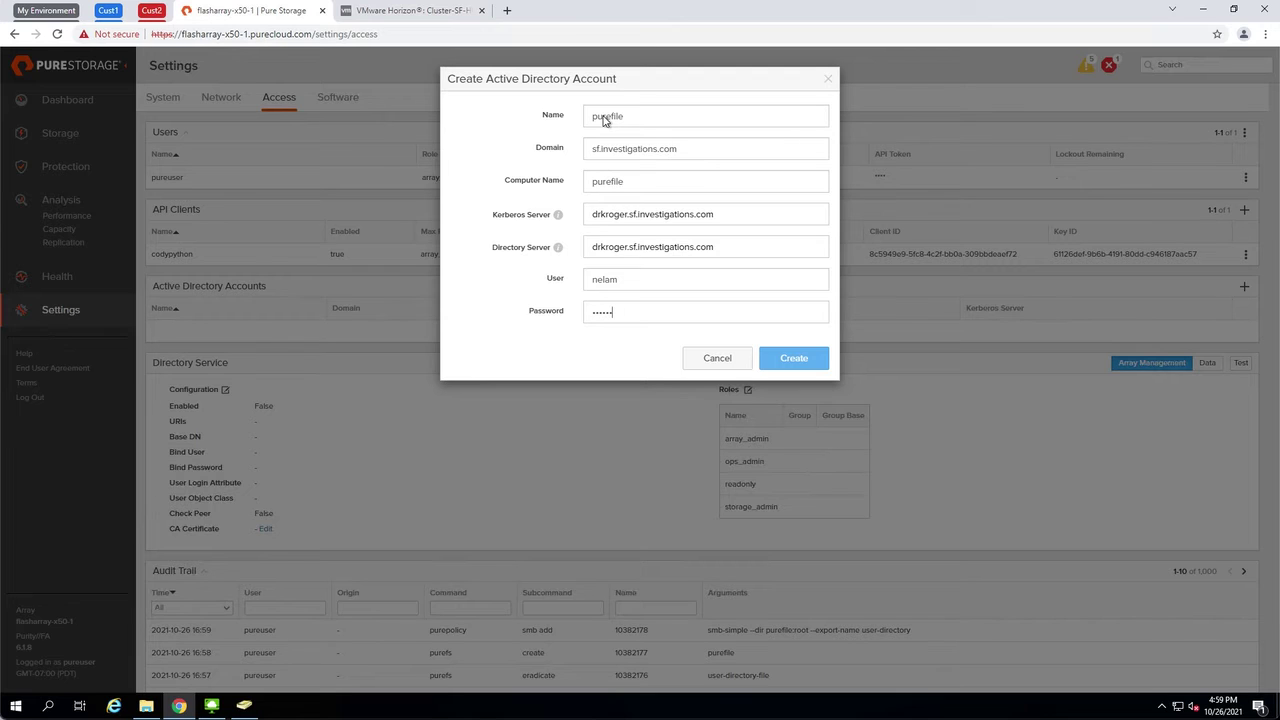
click(793, 357)
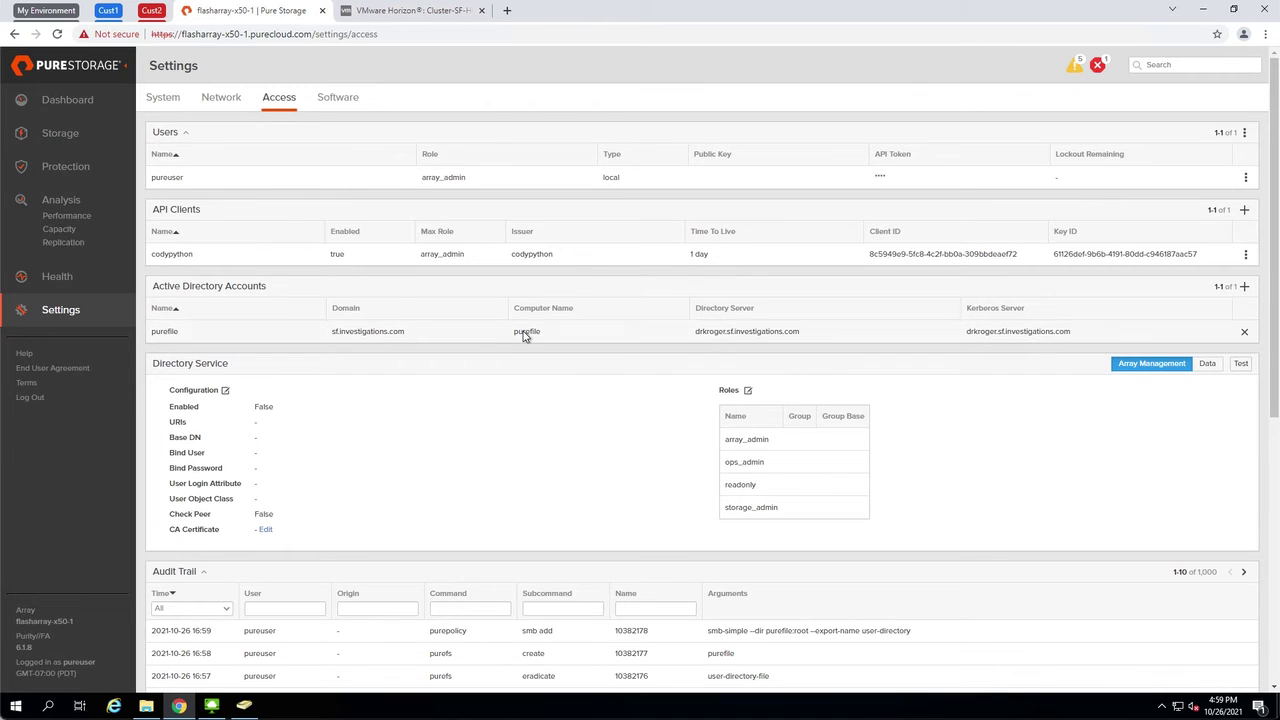
double_click(523, 331)
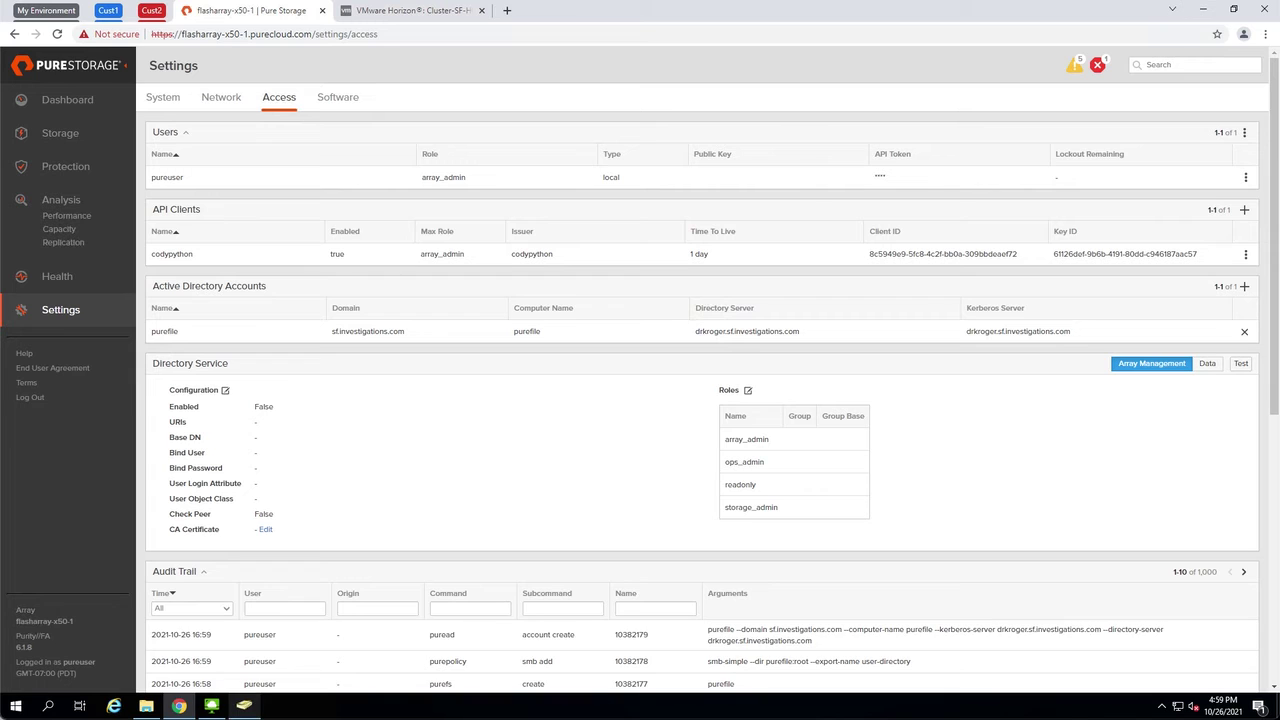
Refresh the Computers container in Active Directory Users and Computers to reveal the purefile computer account
click(244, 706)
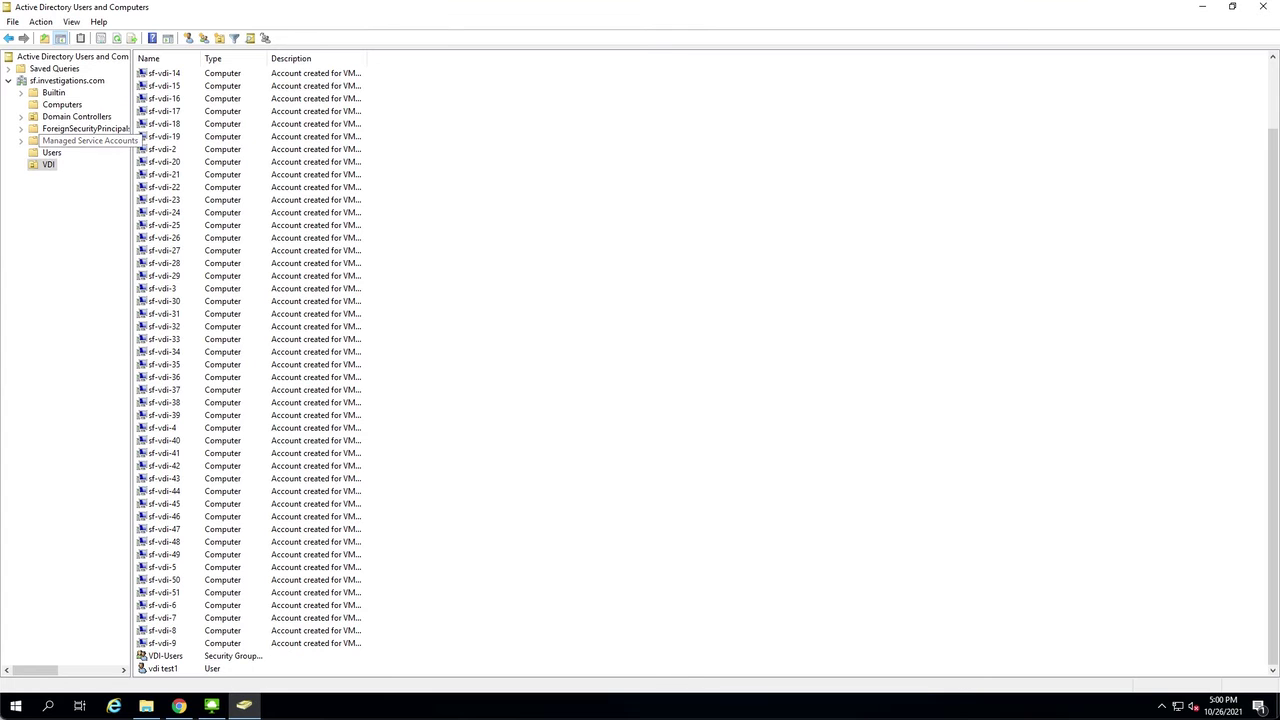
click(62, 104)
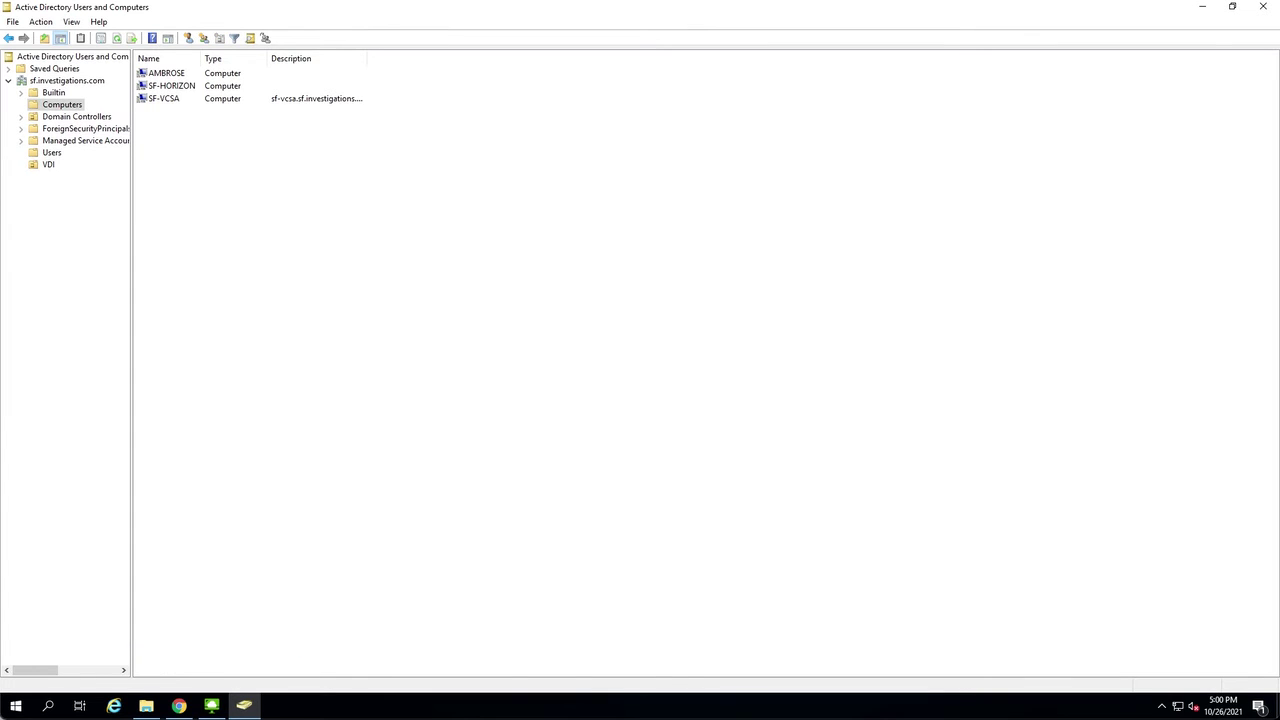
right_click(193, 171)
click(230, 248)
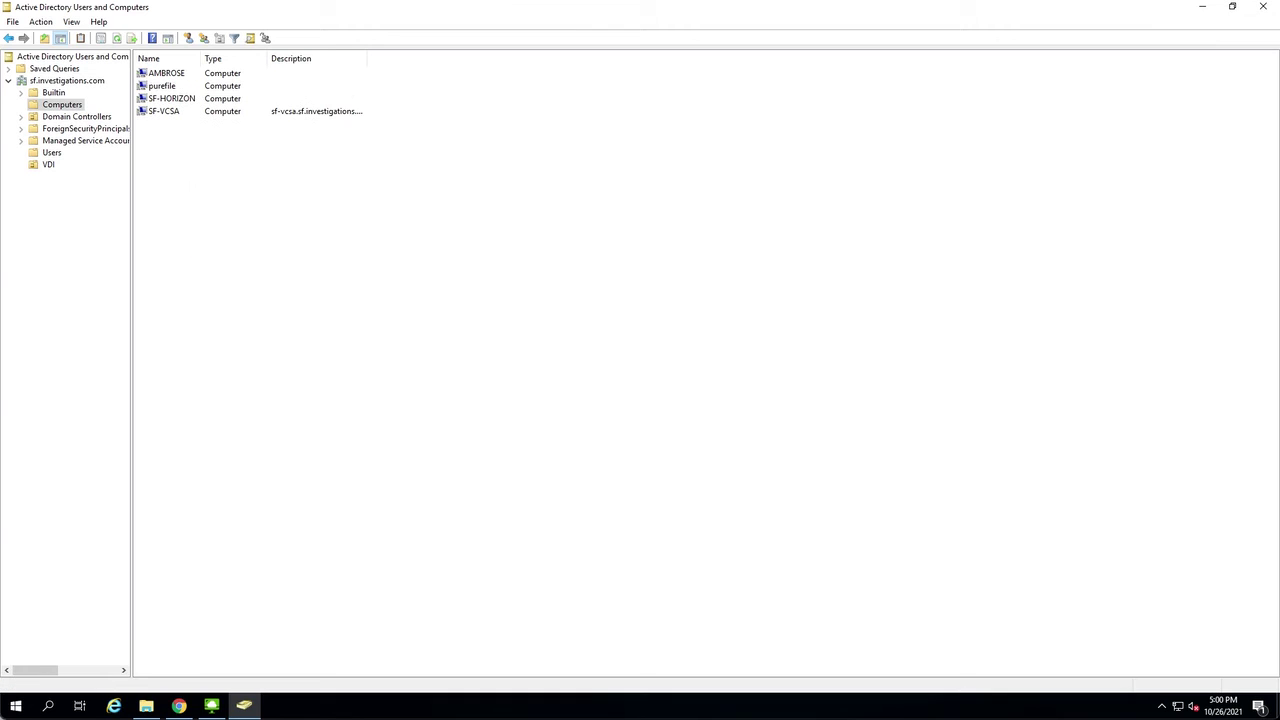
click(161, 86)
key(F5)
Reload the user-directory share on purefile.sf.investigations.com in File Explorer, confirming it is empty
click(178, 706)
mouse_move(146, 706)
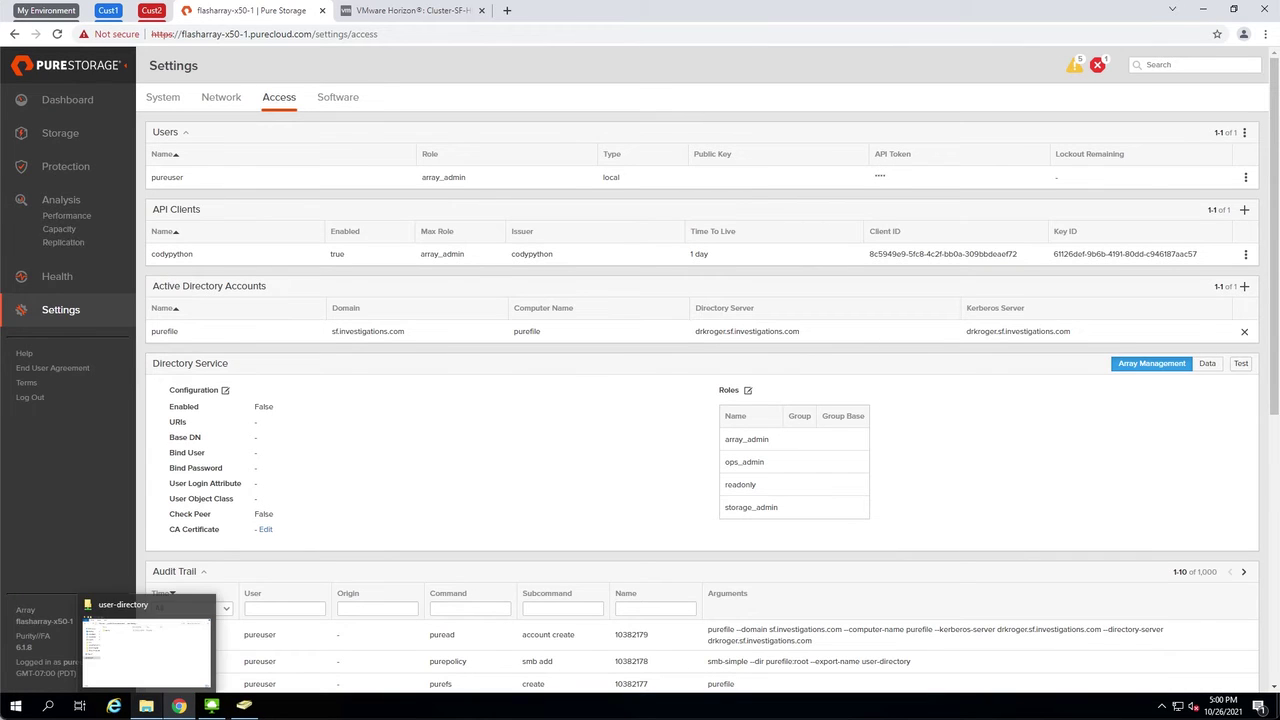
click(148, 650)
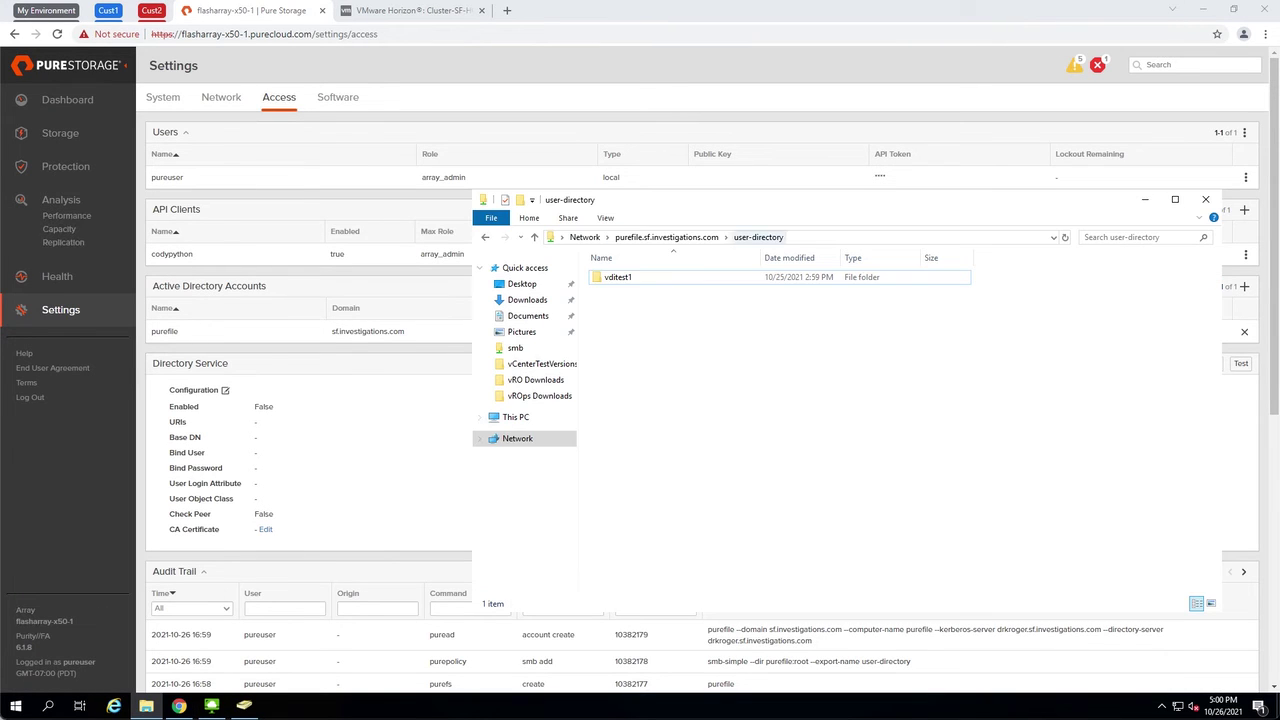
click(831, 244)
click(831, 244)
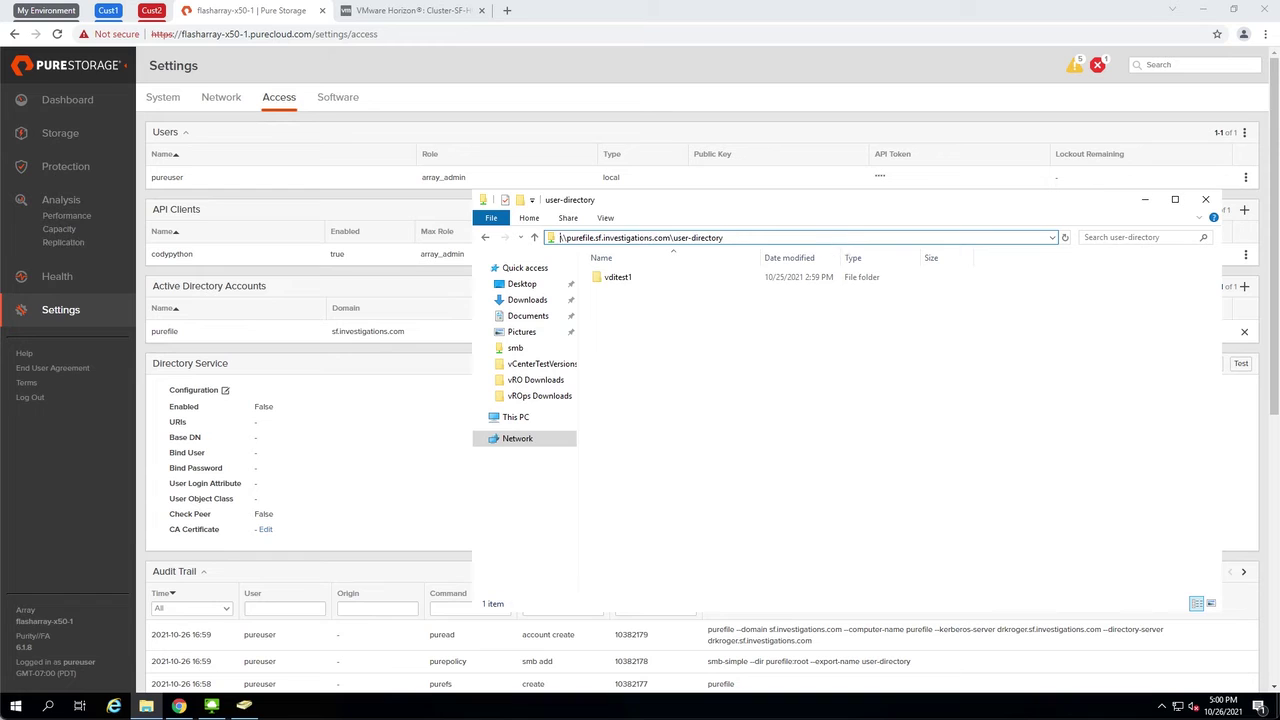
key(Return)
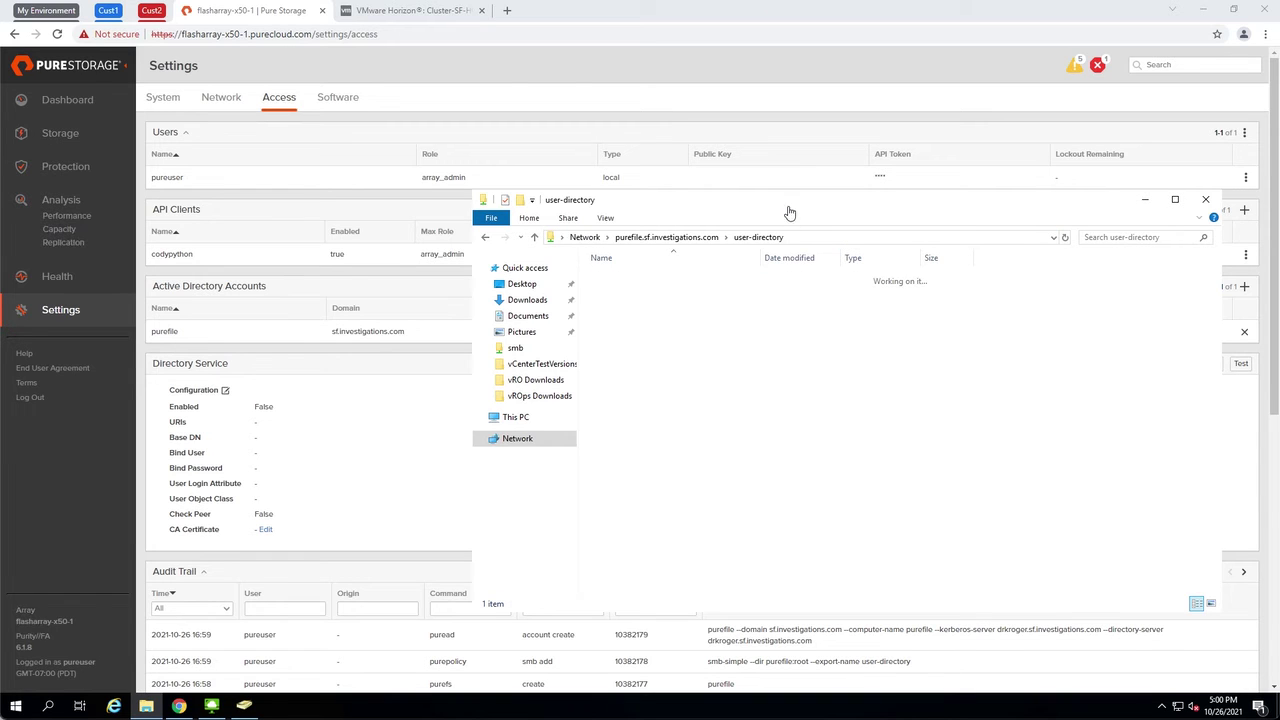
drag(729, 200, 557, 182)
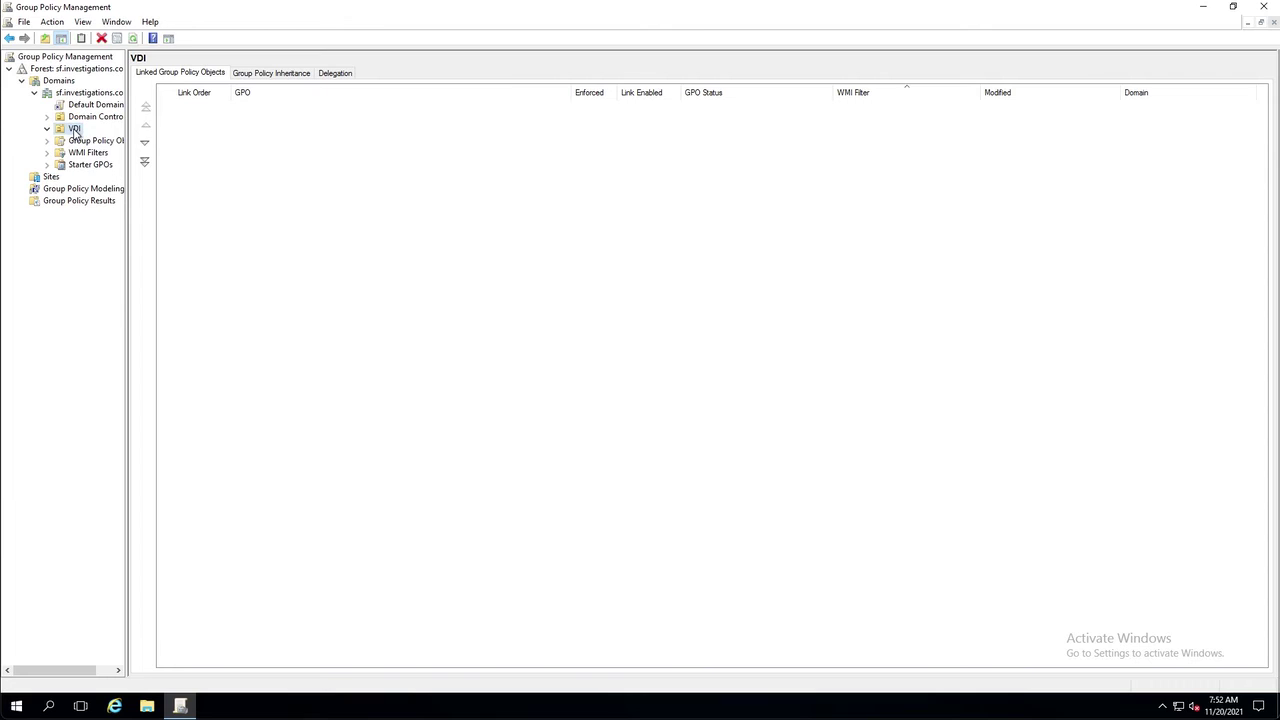
Create a GPO named 'Horizon Folder Redirection' linked to the VDI unit and edit it
right_click(74, 132)
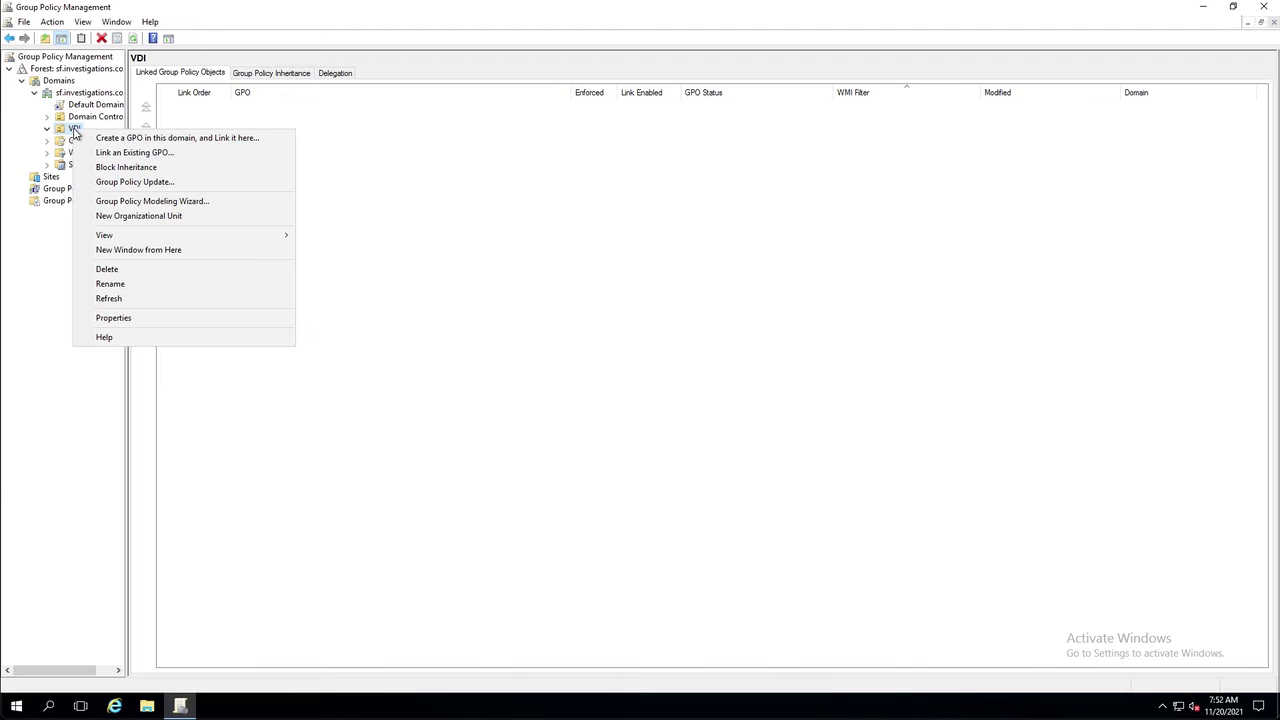
click(229, 139)
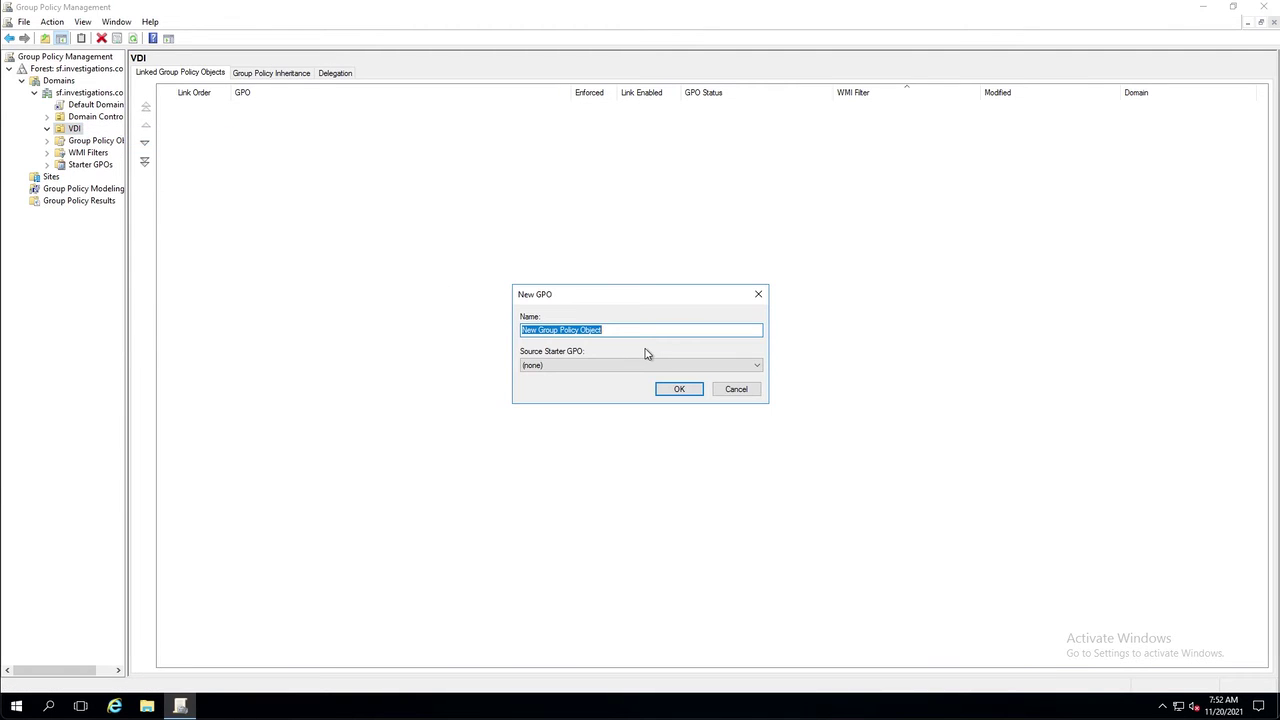
text(Horizon Folder Redirection)
click(676, 389)
right_click(305, 108)
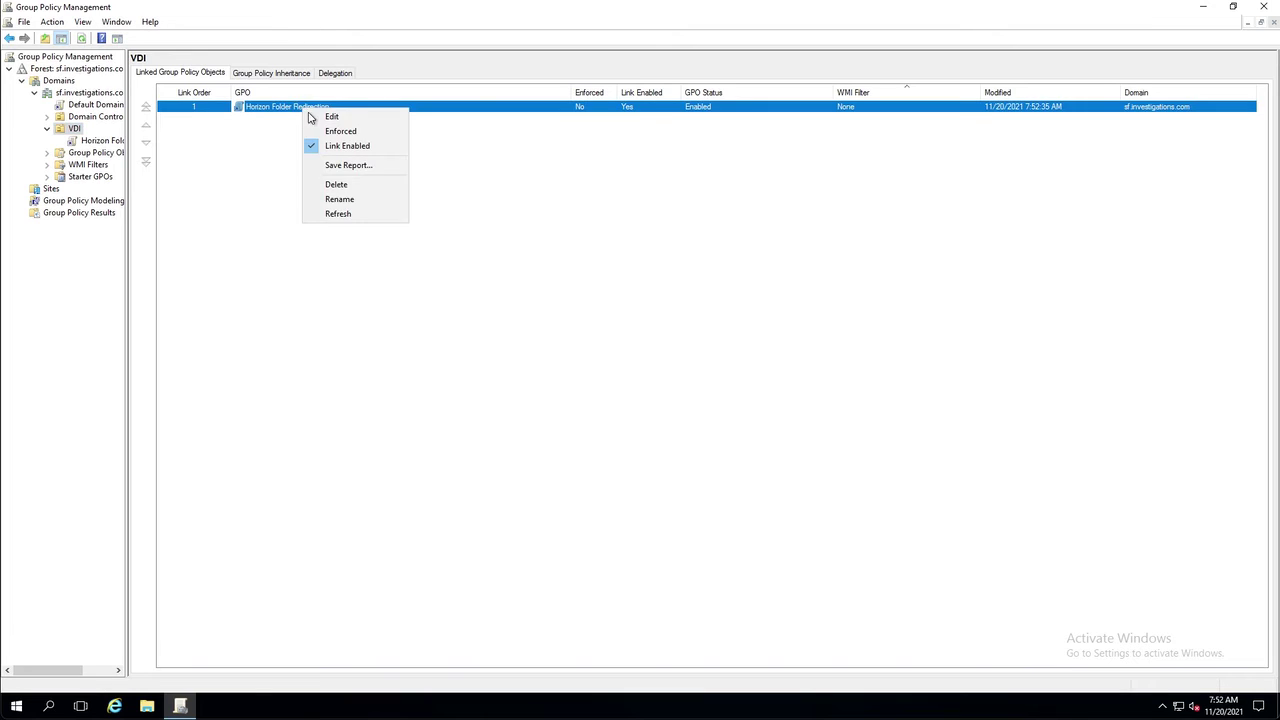
click(312, 117)
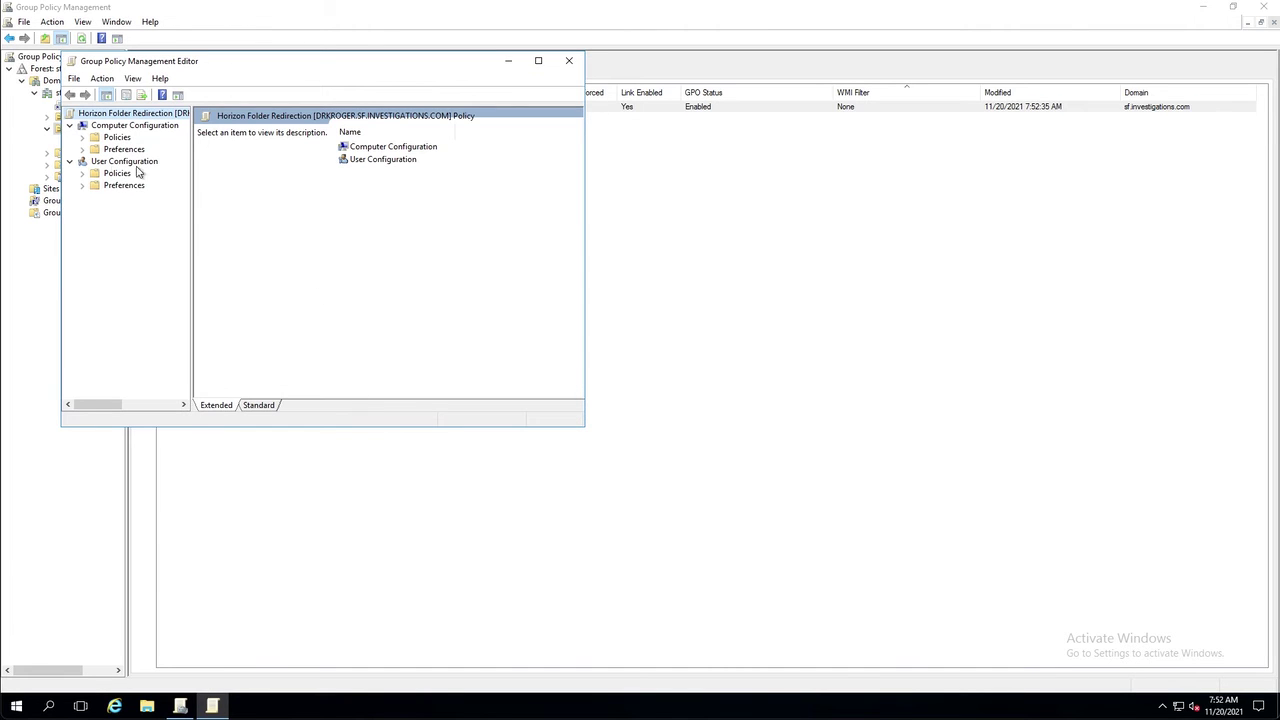
Expand User Configuration > Policies > Windows Settings > Folder Redirection and open Desktop's Properties
click(82, 173)
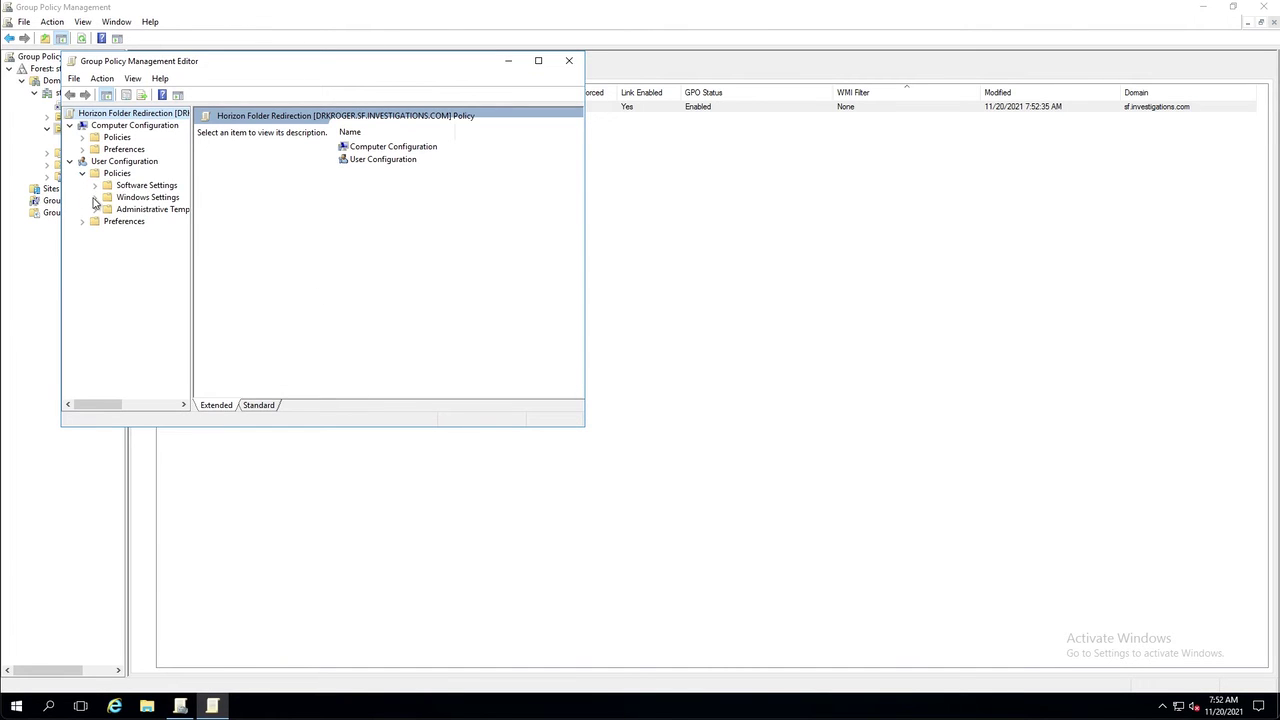
click(94, 198)
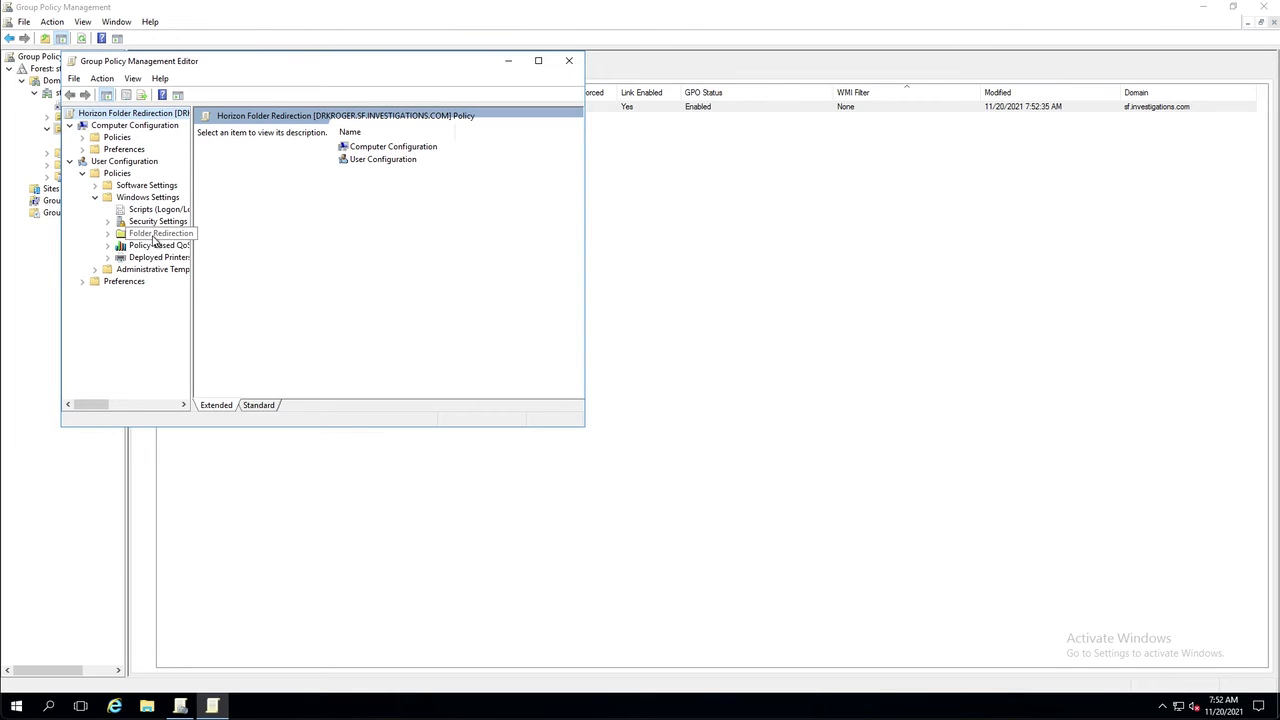
click(155, 238)
click(230, 145)
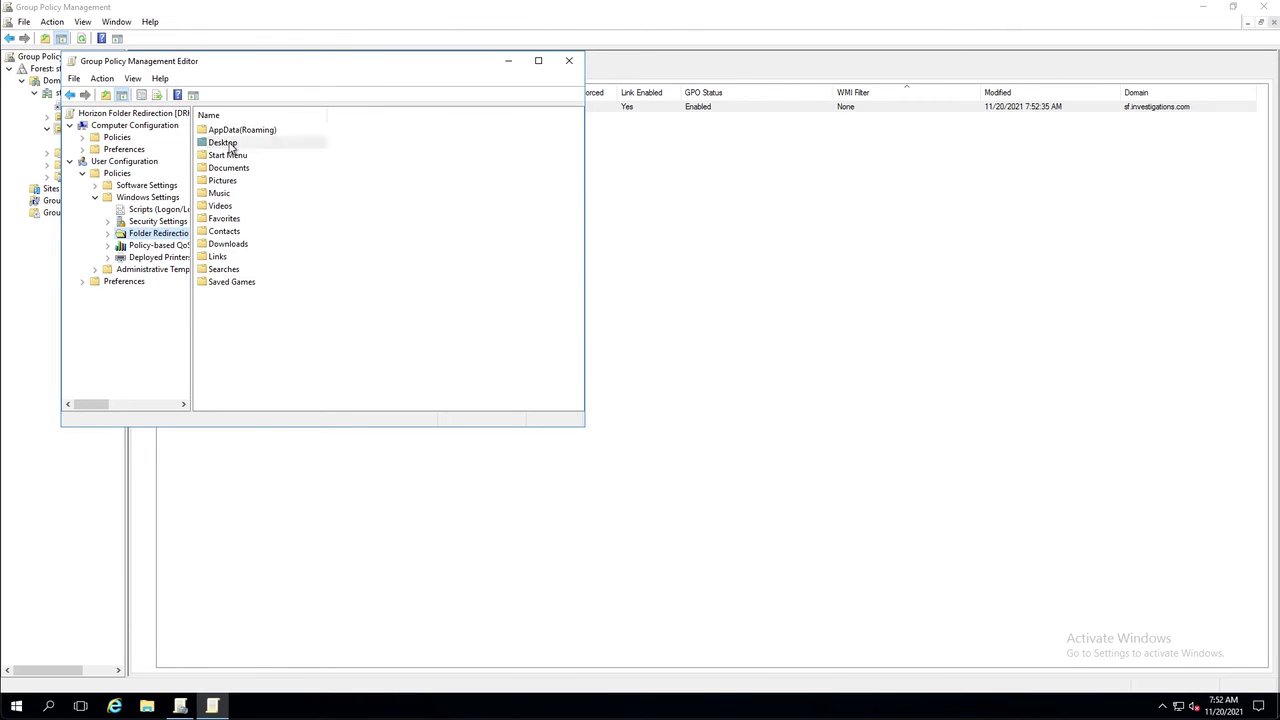
right_click(230, 145)
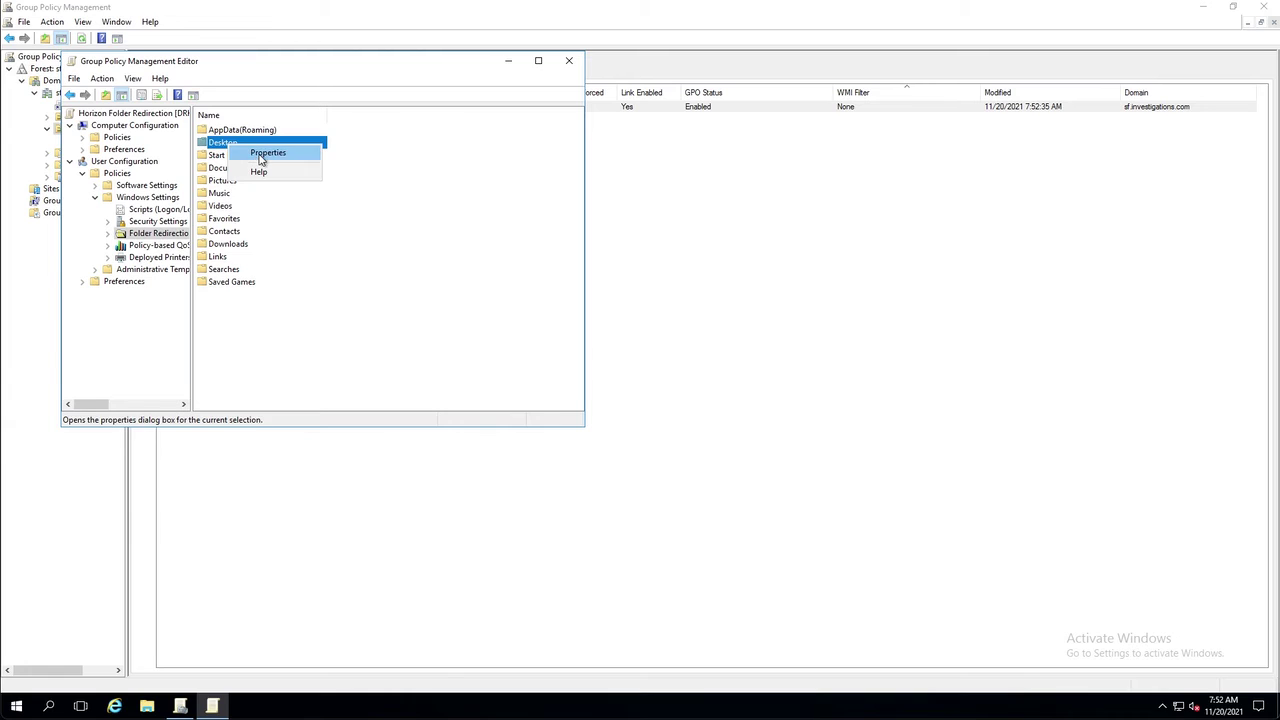
click(262, 153)
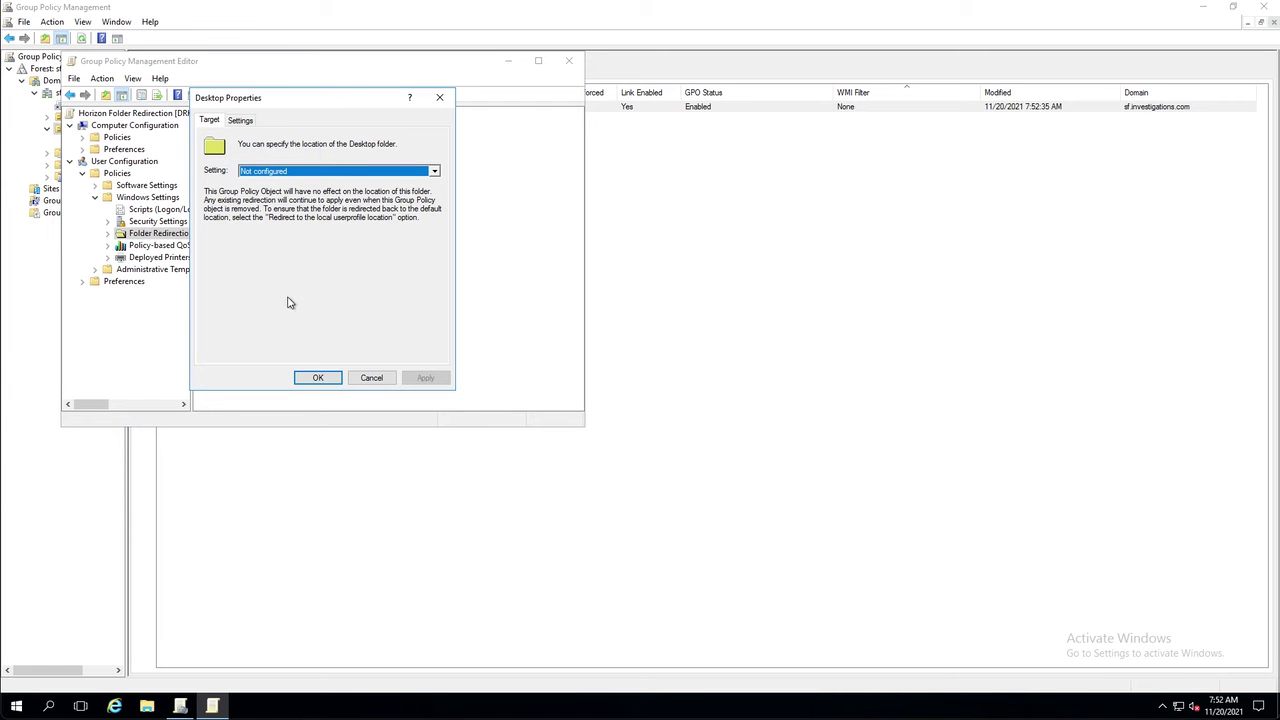
Set Desktop to Basic redirection, creating a per-user folder under \\purefile.sf.investigations.com\user-directory\, and apply
click(260, 172)
click(283, 185)
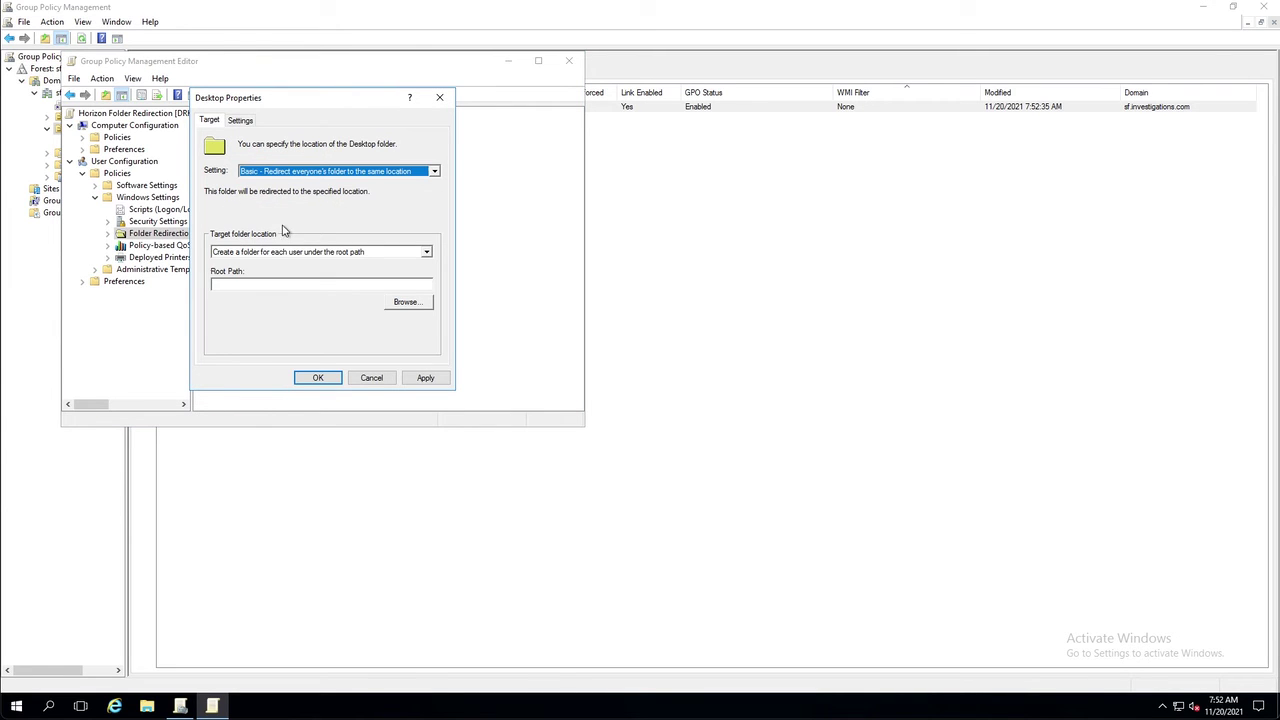
click(277, 287)
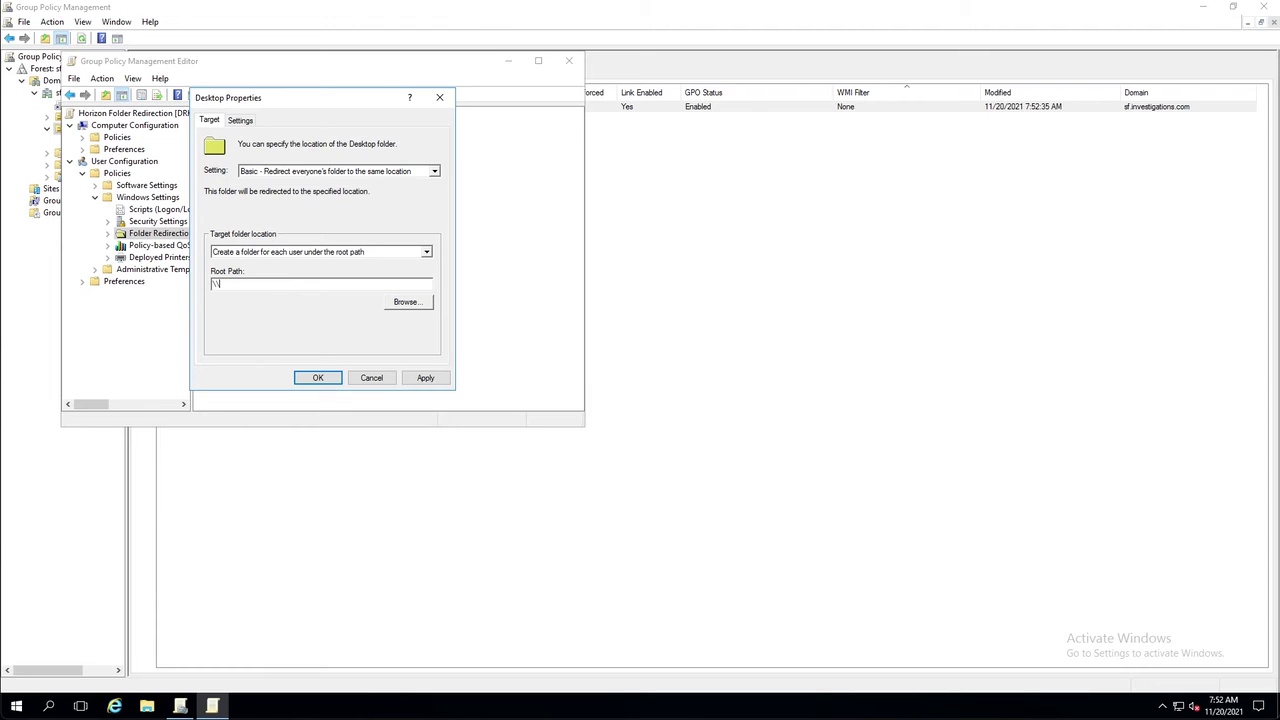
text(\\purefile.sf.investigations.com\user-directory\)
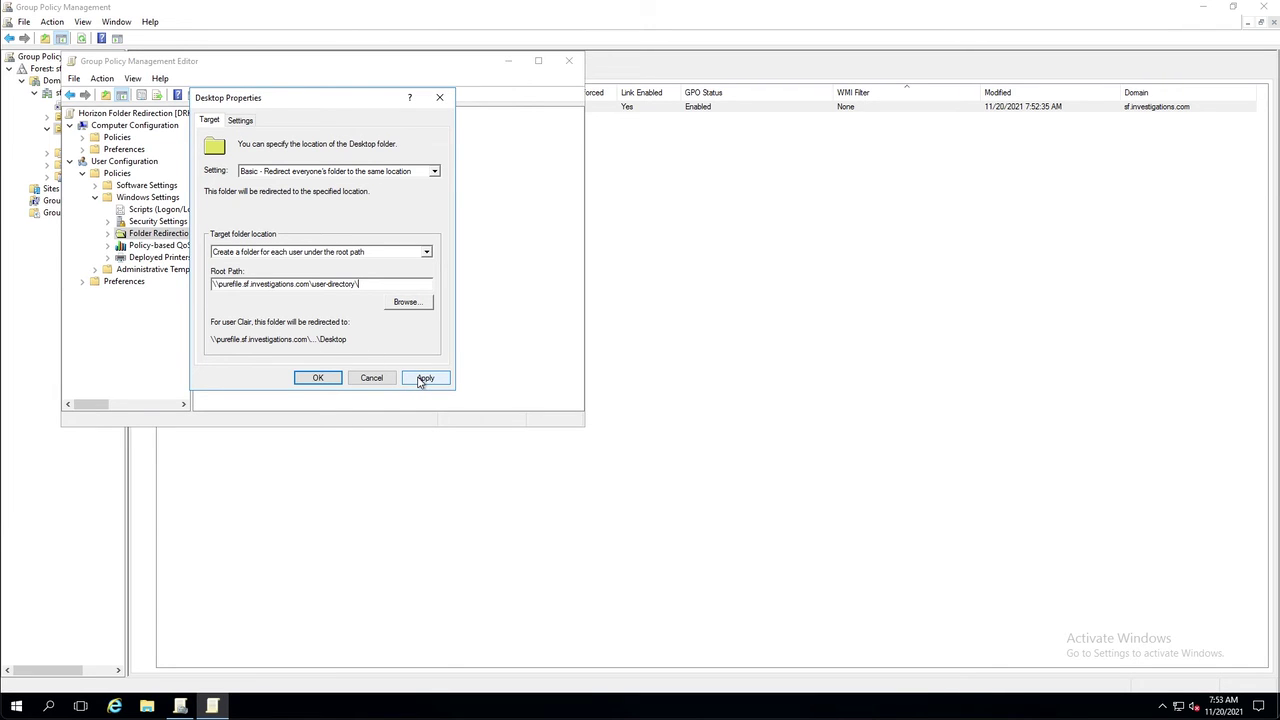
click(424, 378)
click(694, 427)
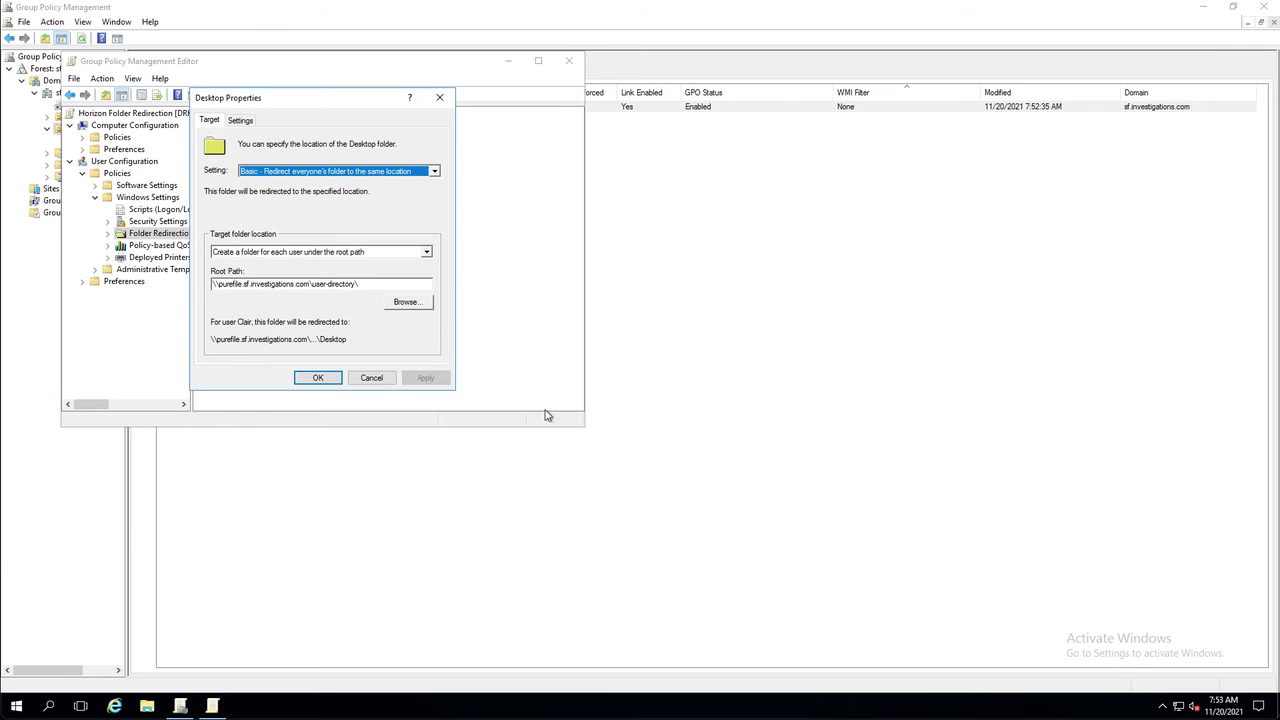
click(318, 378)
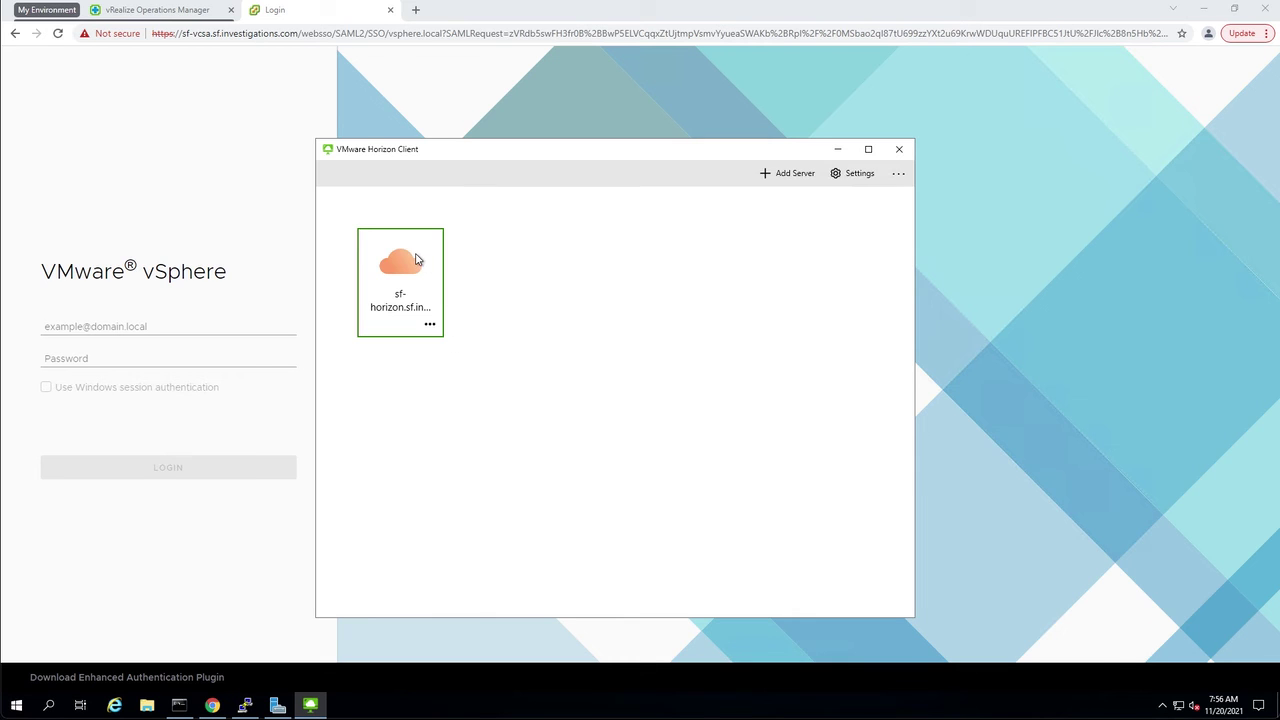
Connect to the Horizon server with the test user's password and launch the sf-vdi-38 desktop
double_click(424, 262)
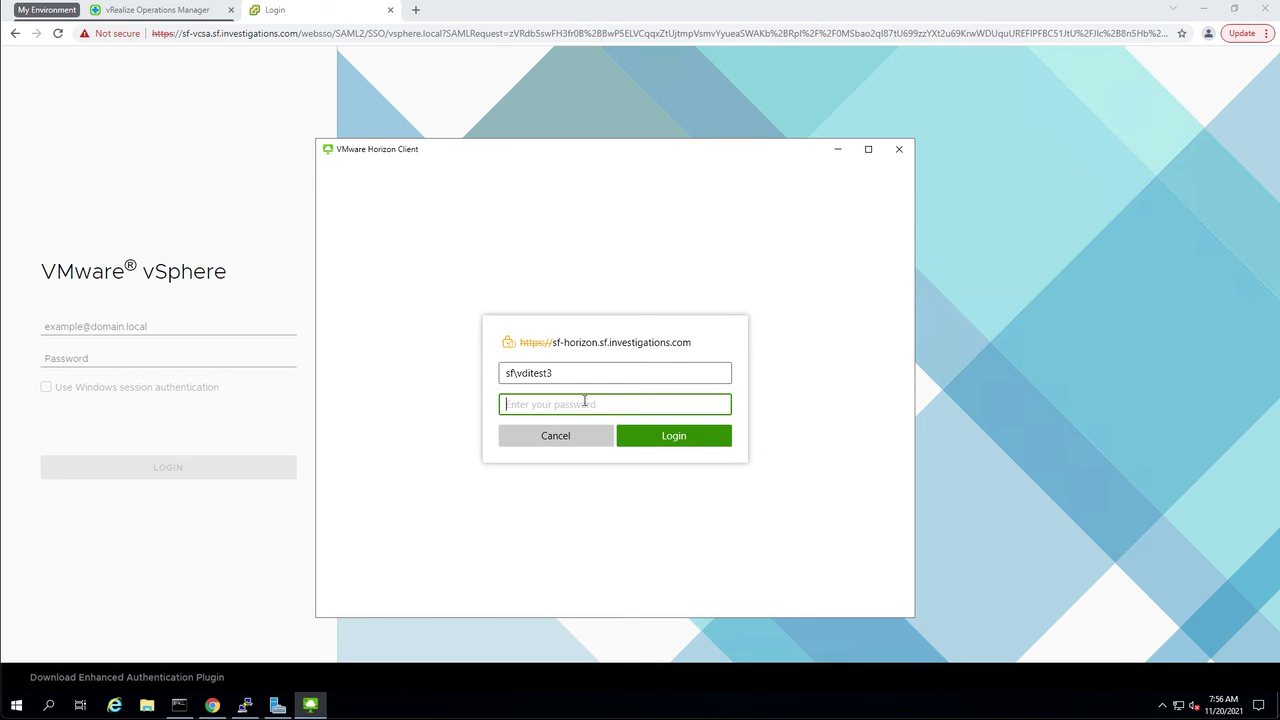
text(••••••••)
key(Return)
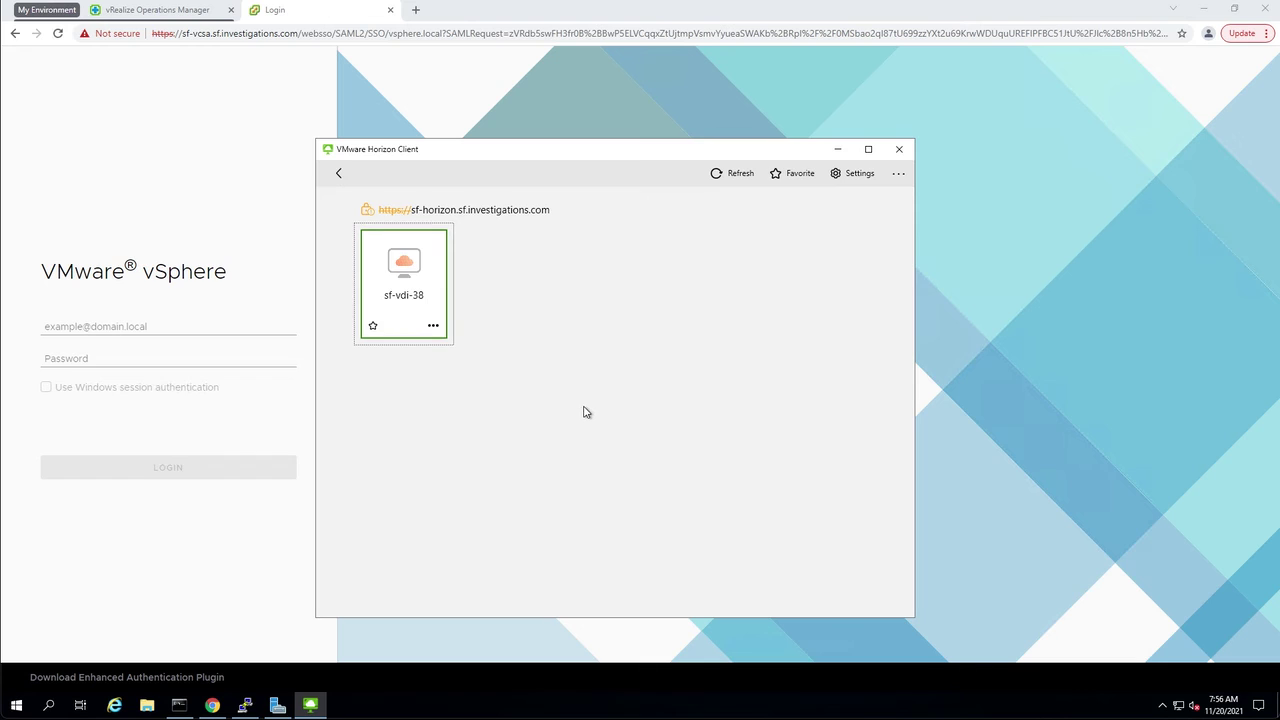
double_click(422, 267)
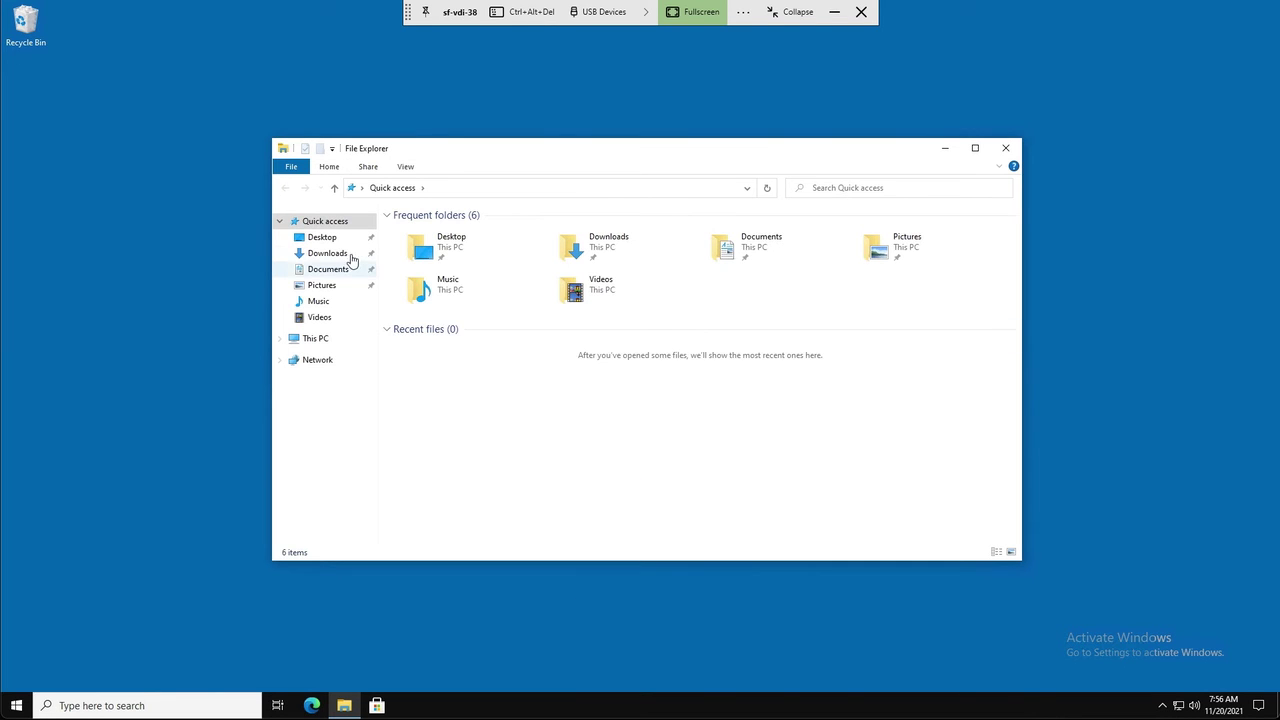
Create a new folder named HorizonTest in the user's Documents
click(350, 256)
click(343, 268)
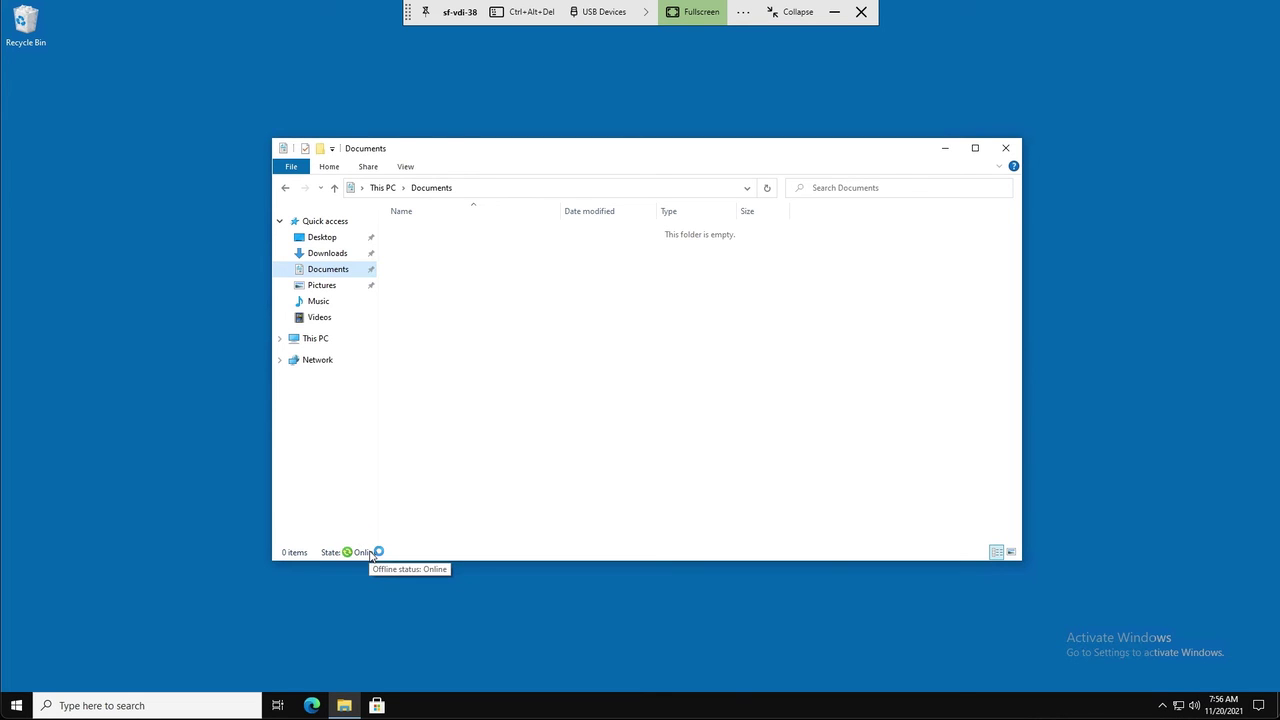
right_click(597, 360)
mouse_move(662, 488)
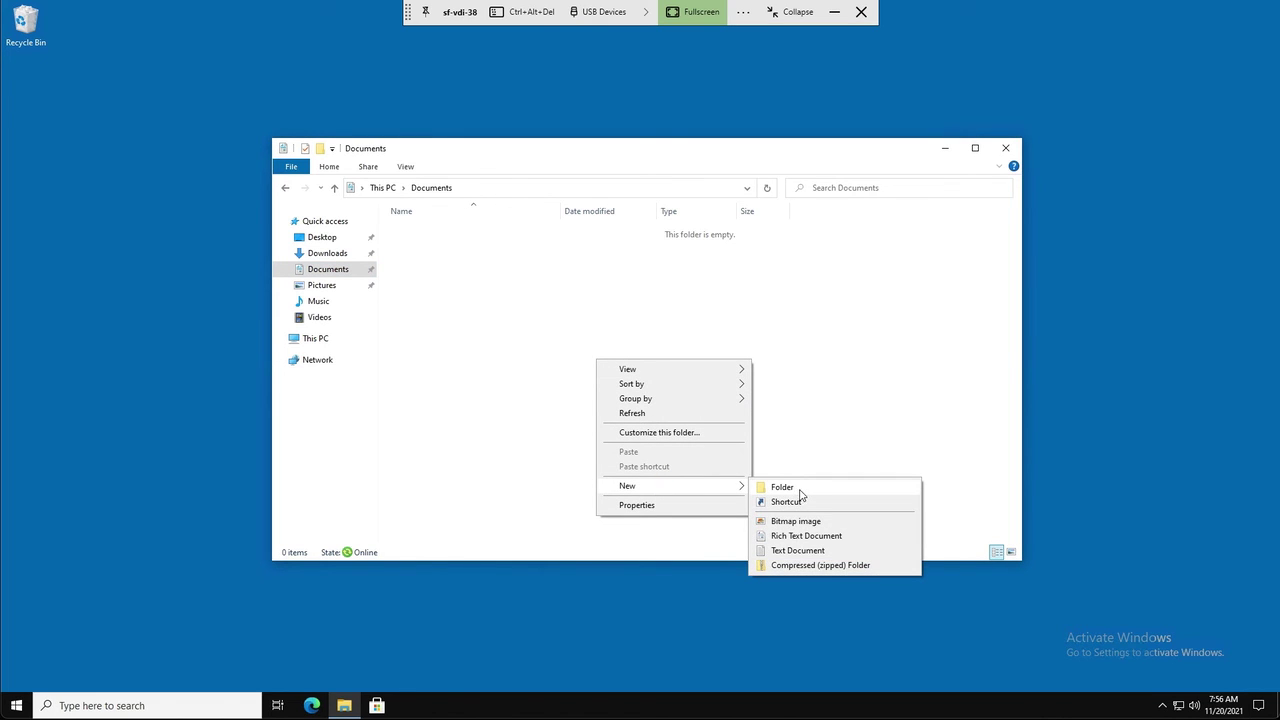
click(799, 489)
text(Horizo)
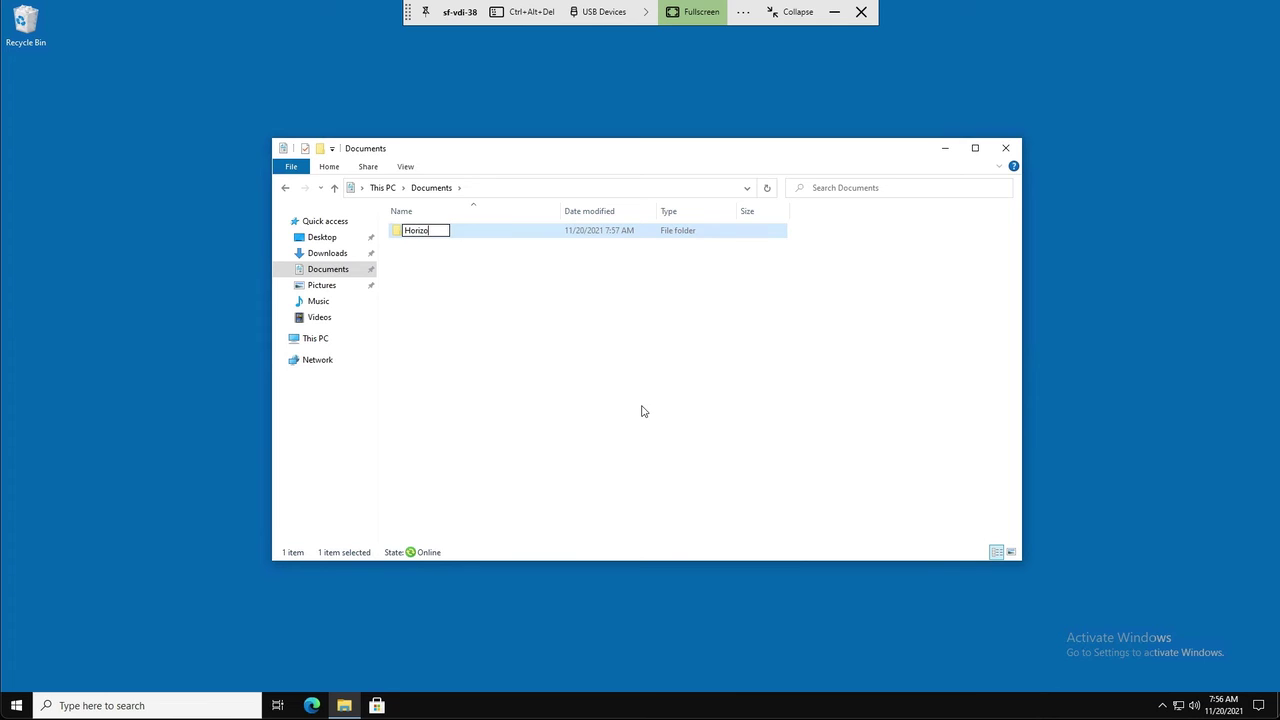
text(nTest)
Create a new text document named HorizonTestDocument in Documents
right_click(486, 331)
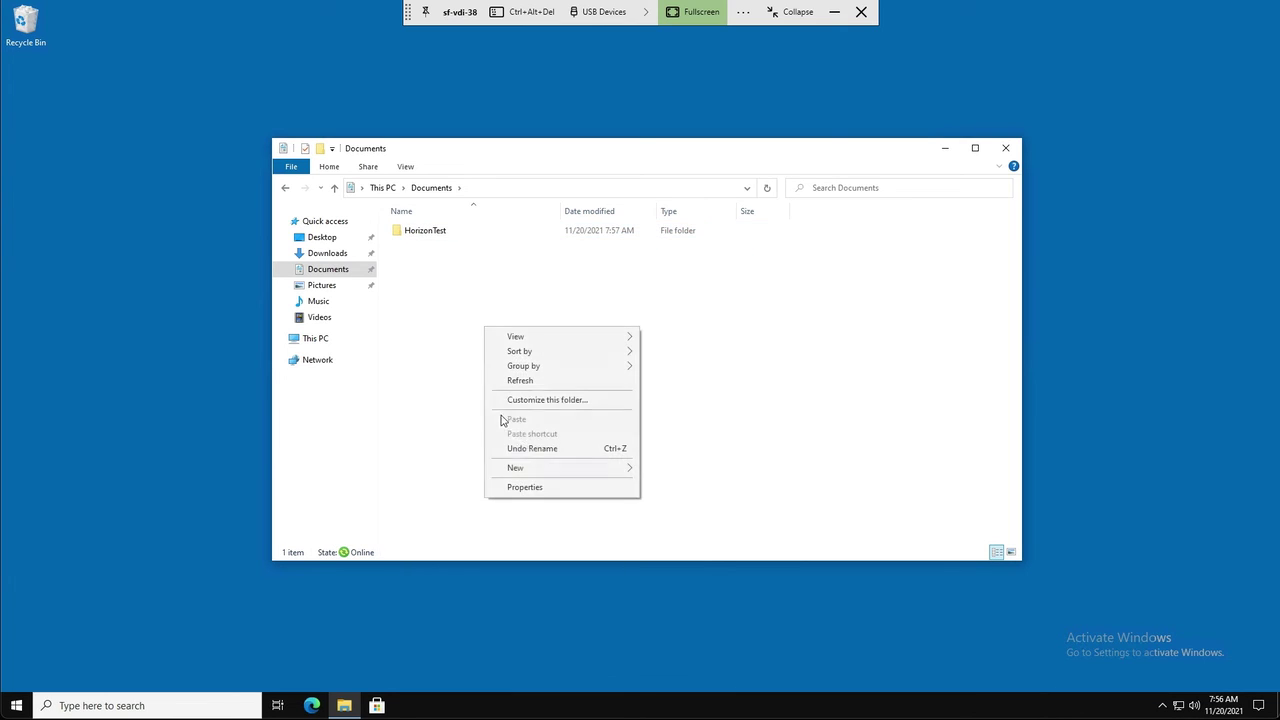
mouse_move(546, 470)
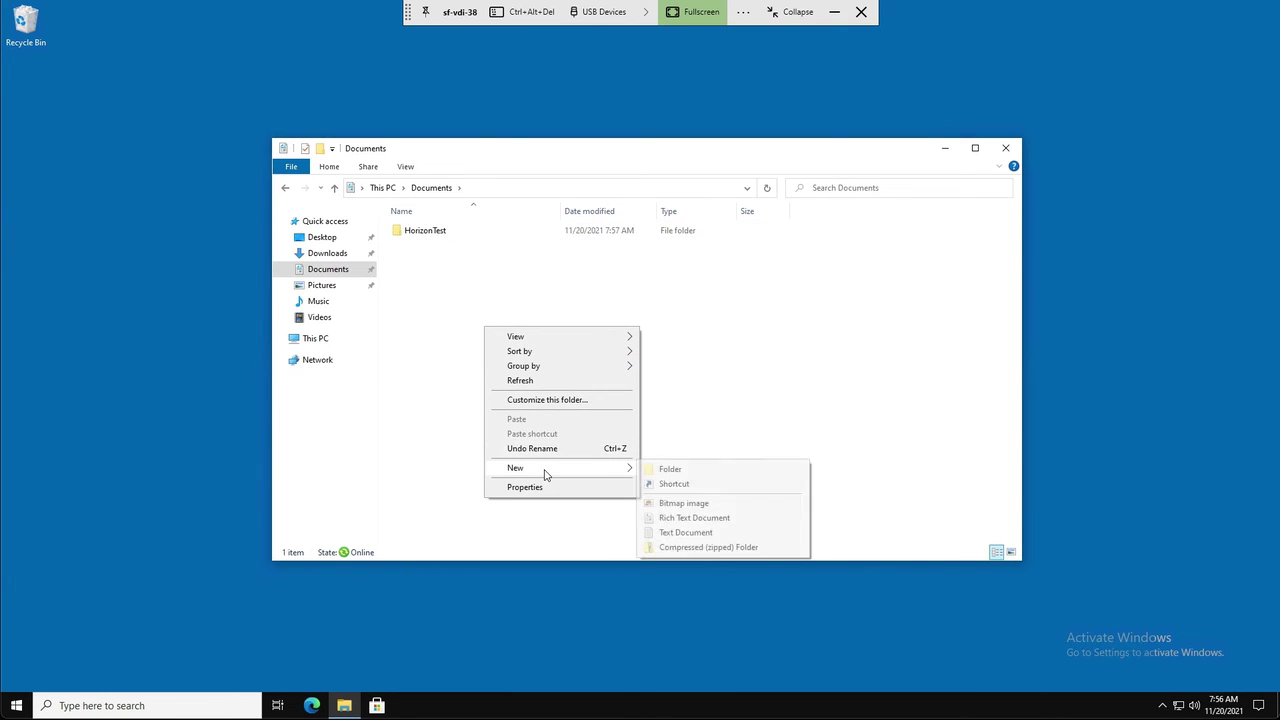
click(705, 533)
text(Hor)
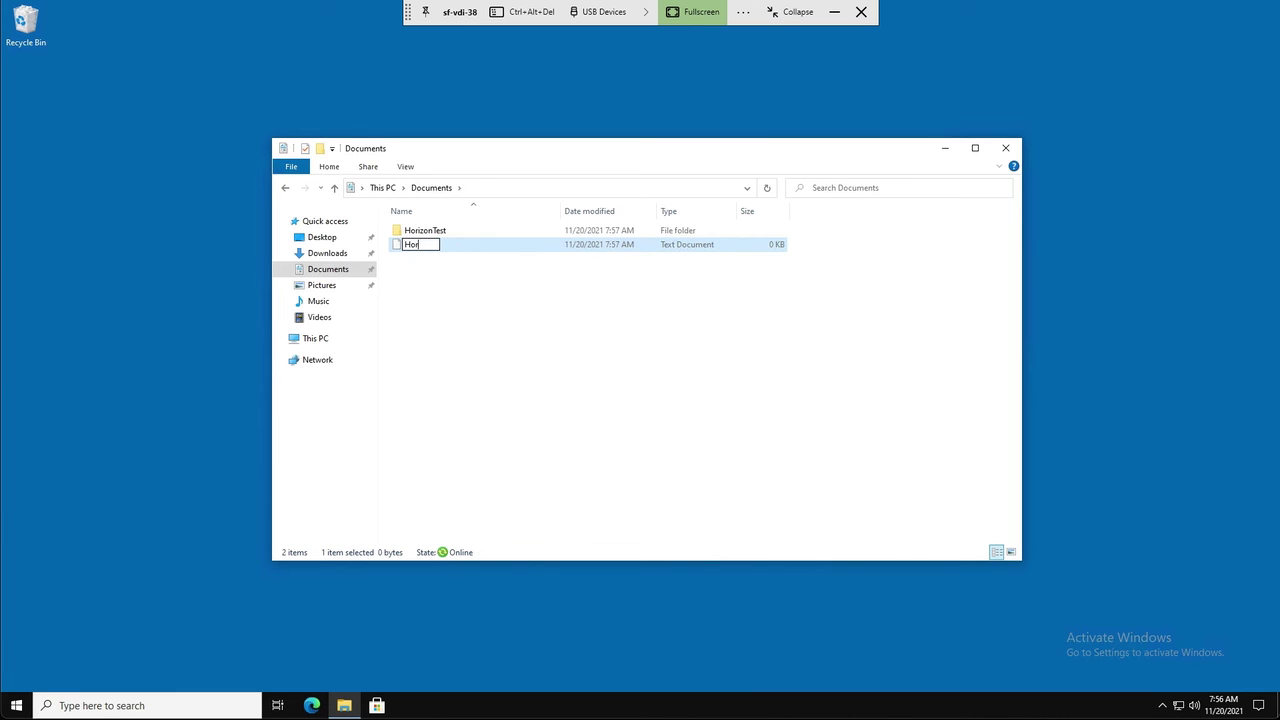
text(izonTestDocument)
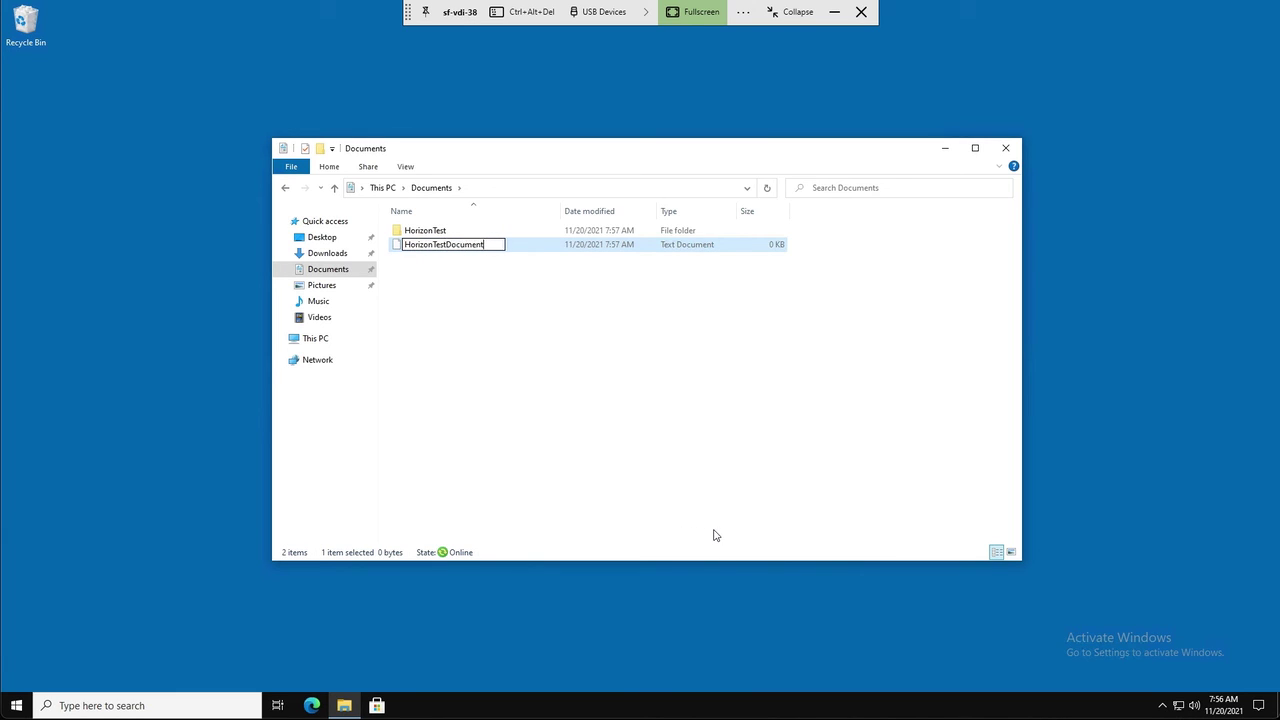
click(452, 258)
double_click(449, 245)
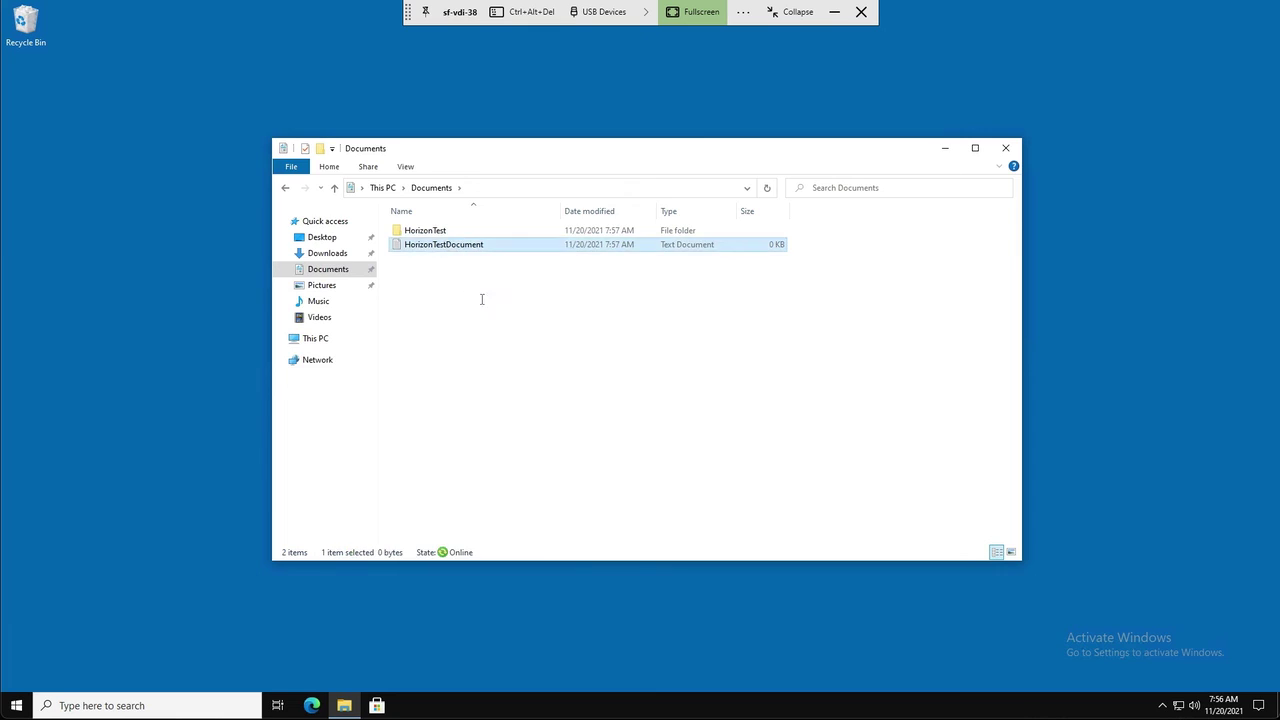
text(123123123123123)
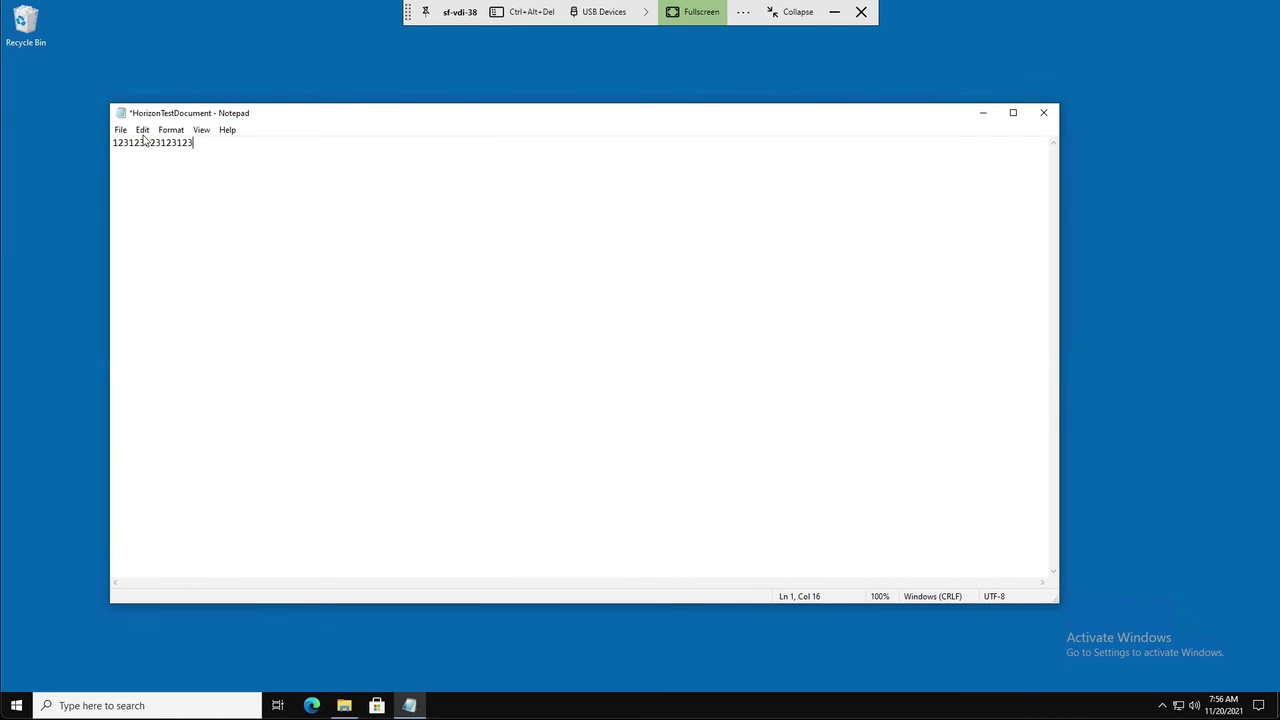
click(120, 130)
click(145, 189)
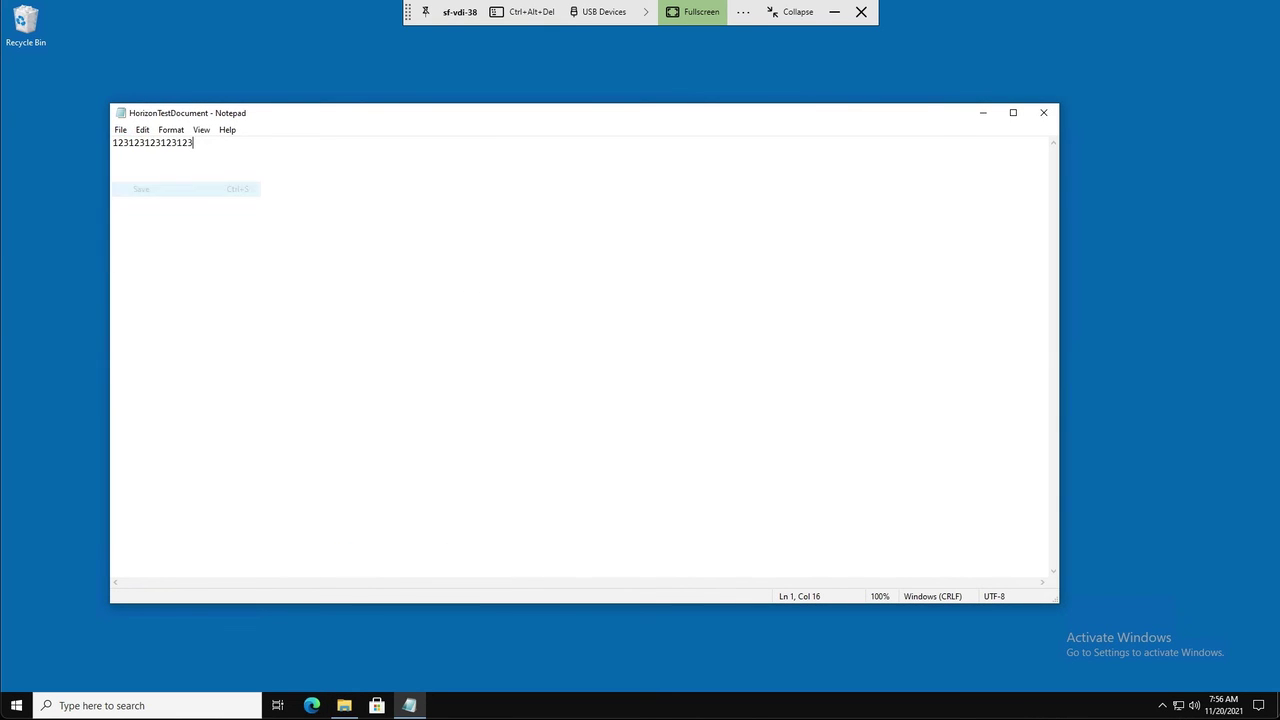
click(1043, 112)
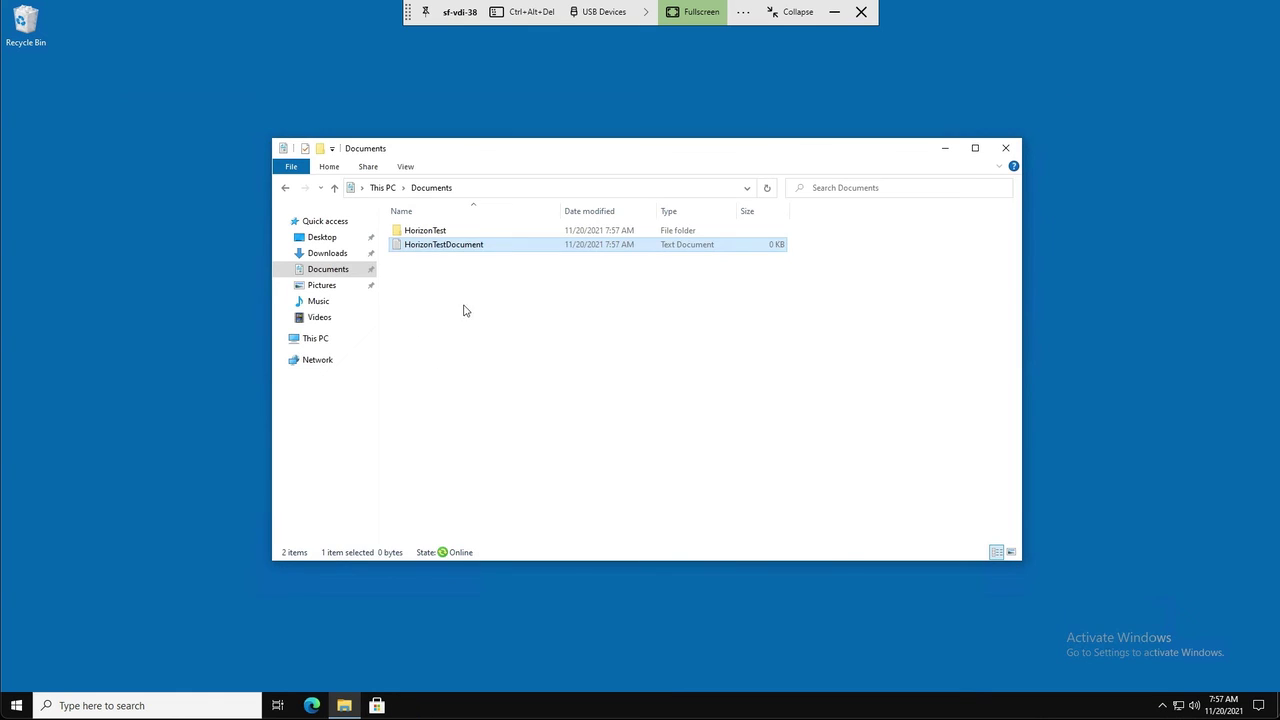
Browse File Explorer to the \\purefile.sf.investigations.com\user-directory share
click(455, 334)
click(485, 188)
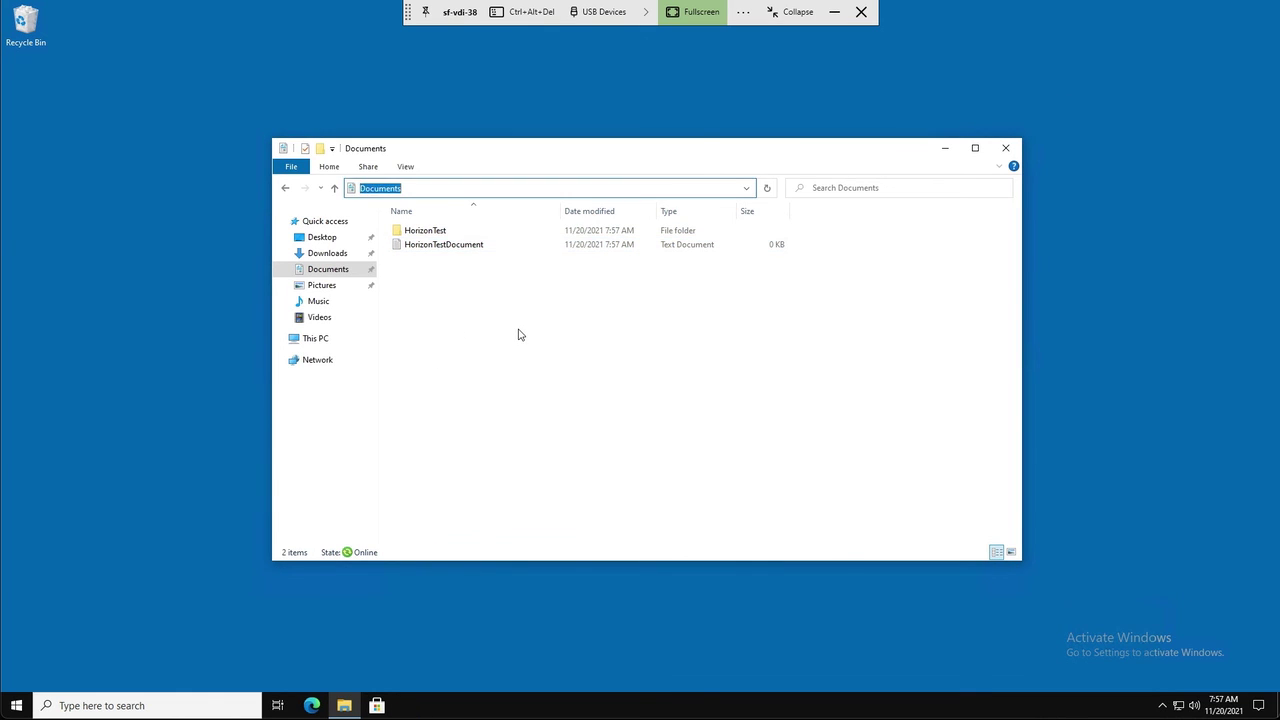
text(\\)
text(purefile.sf.investigations.com\)
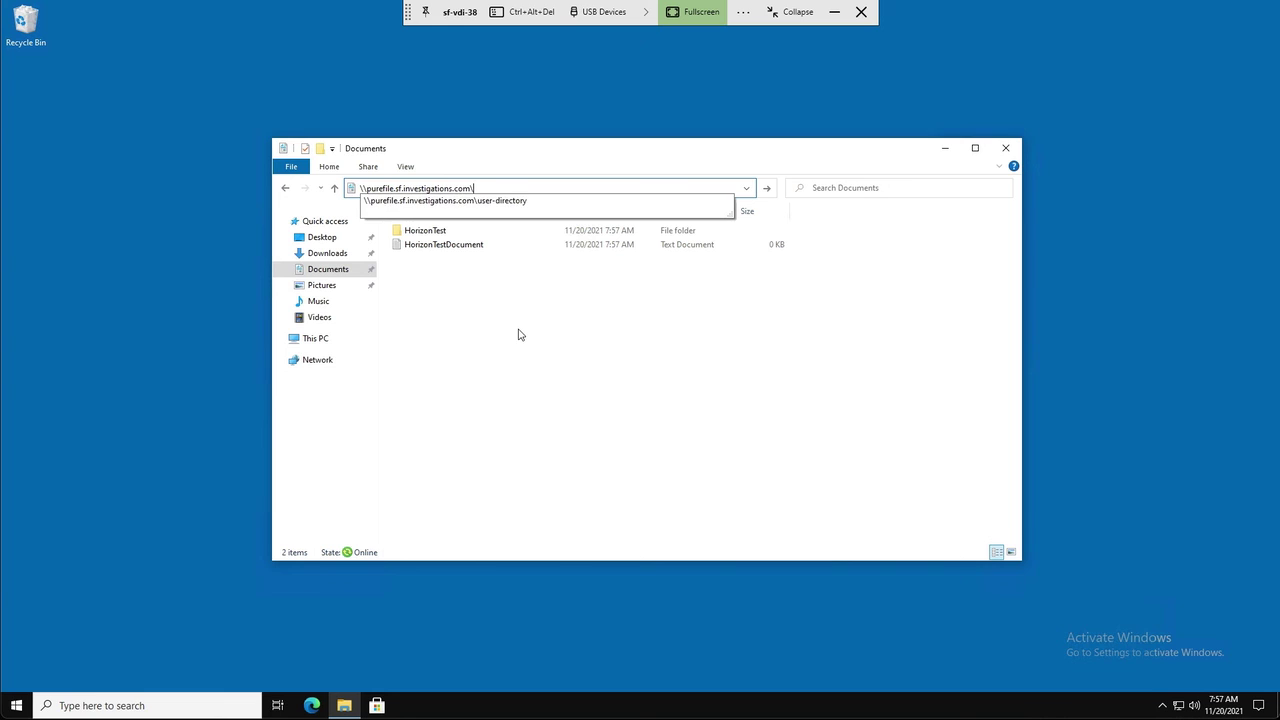
text(user)
key(Down)
key(Return)
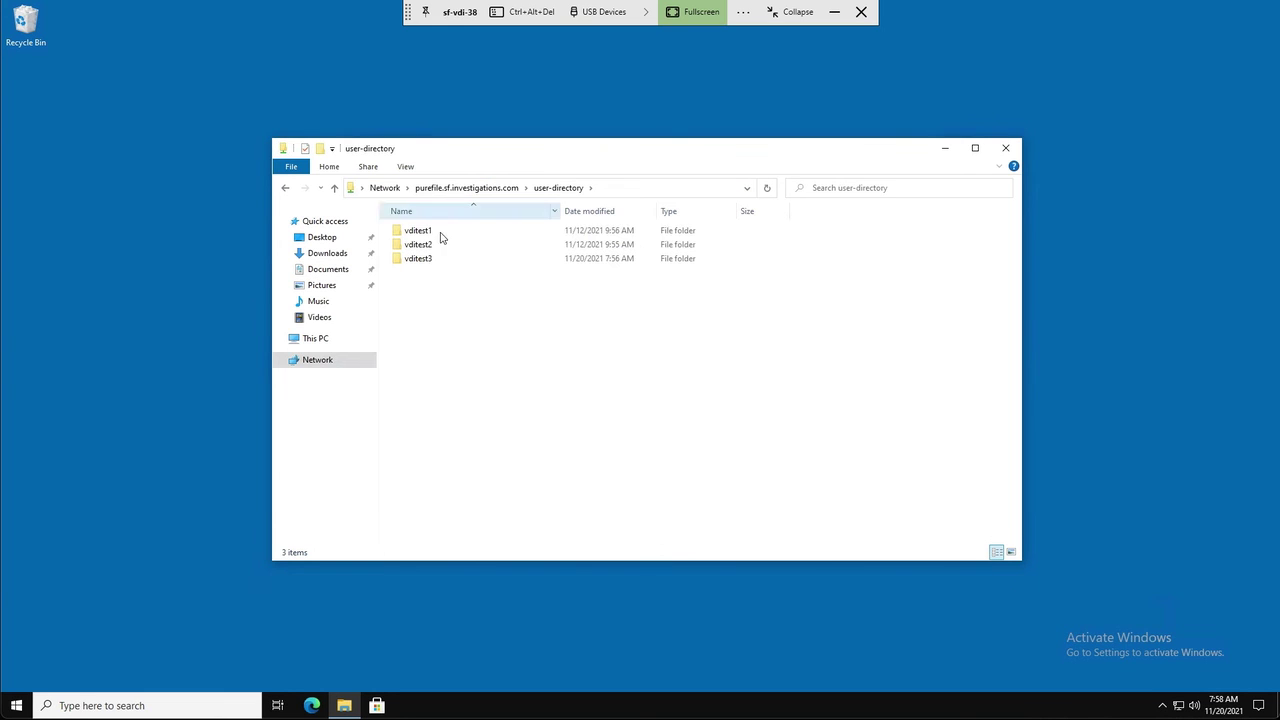
Open the test user's redirected Documents folder and open HorizonTestDocument to check its contents
double_click(423, 257)
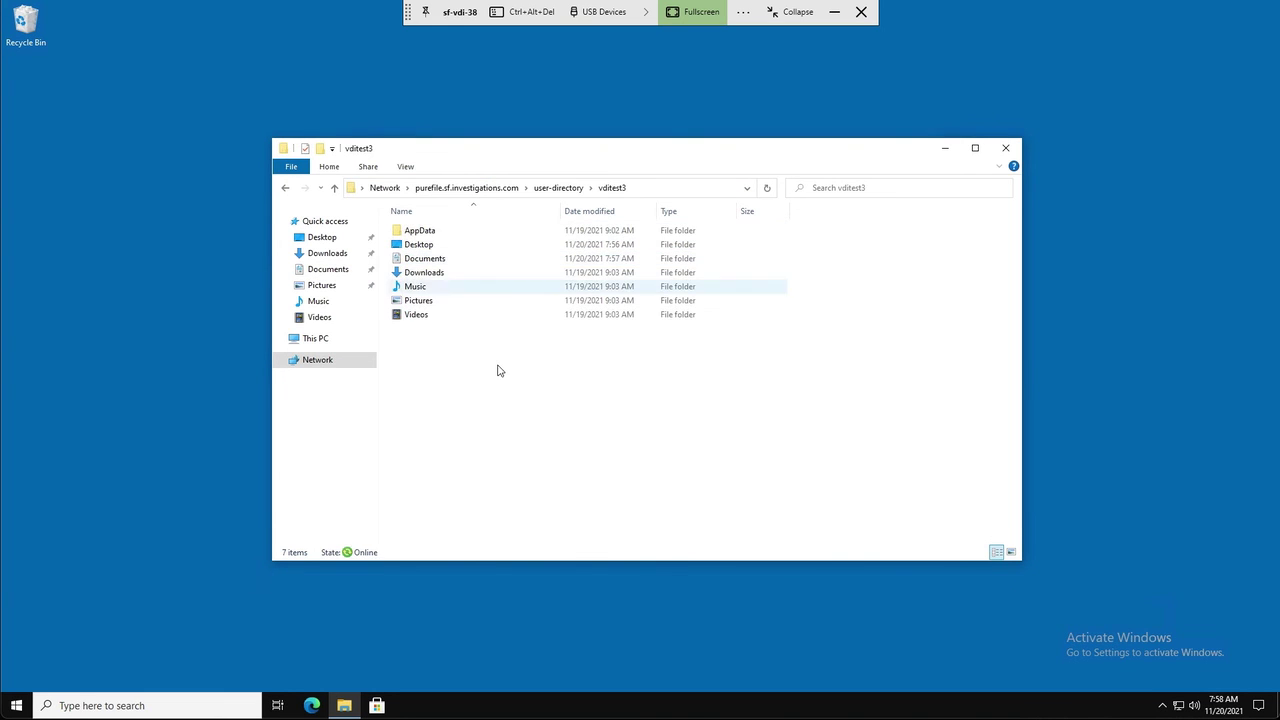
double_click(445, 259)
click(444, 248)
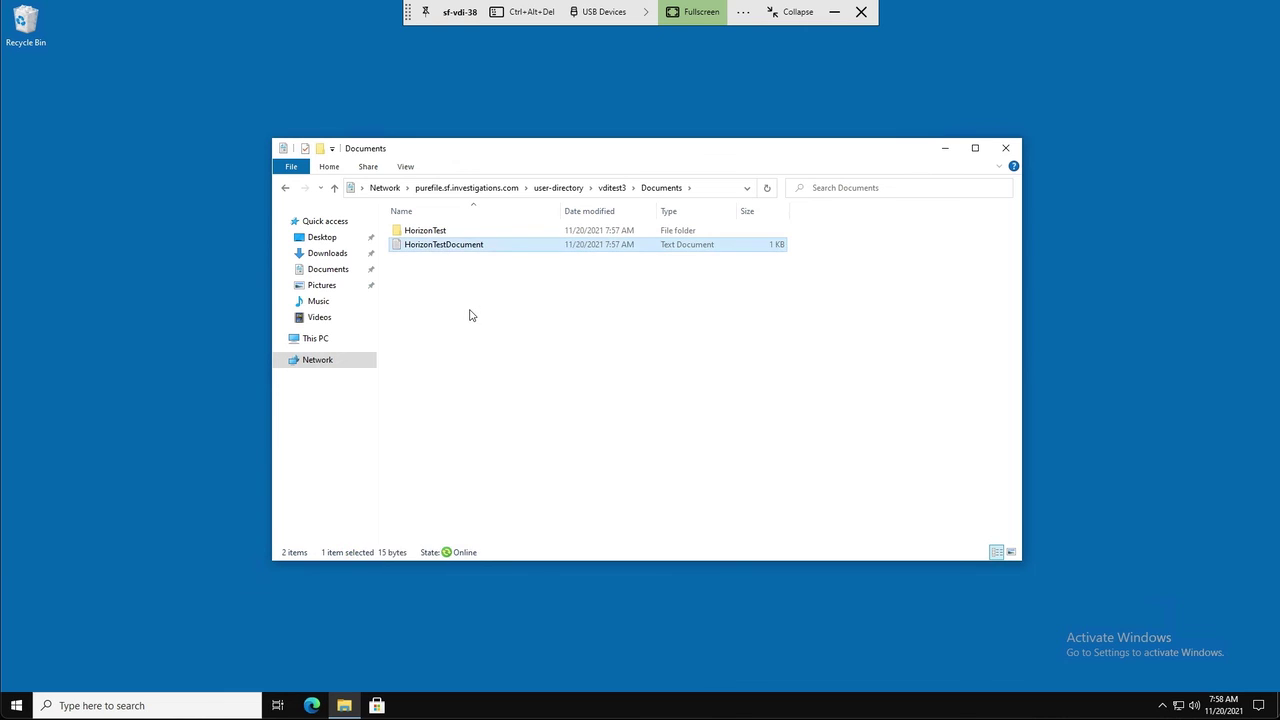
click(471, 305)
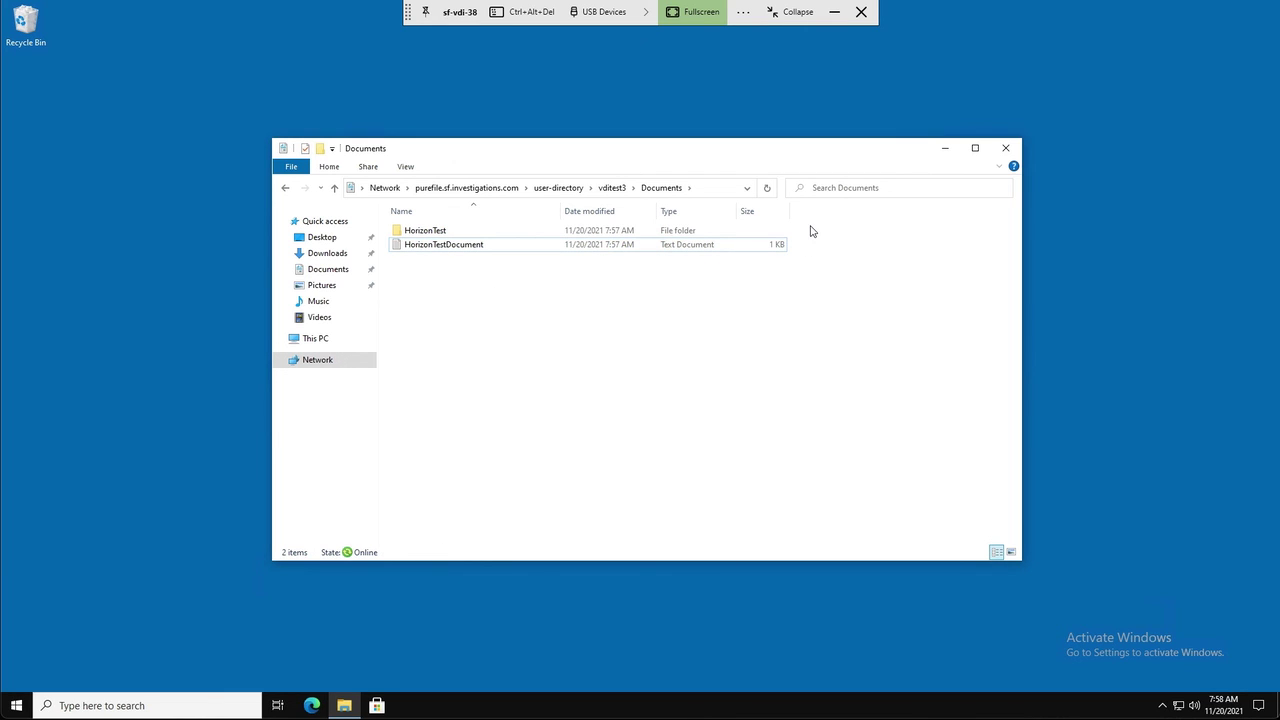
double_click(496, 244)
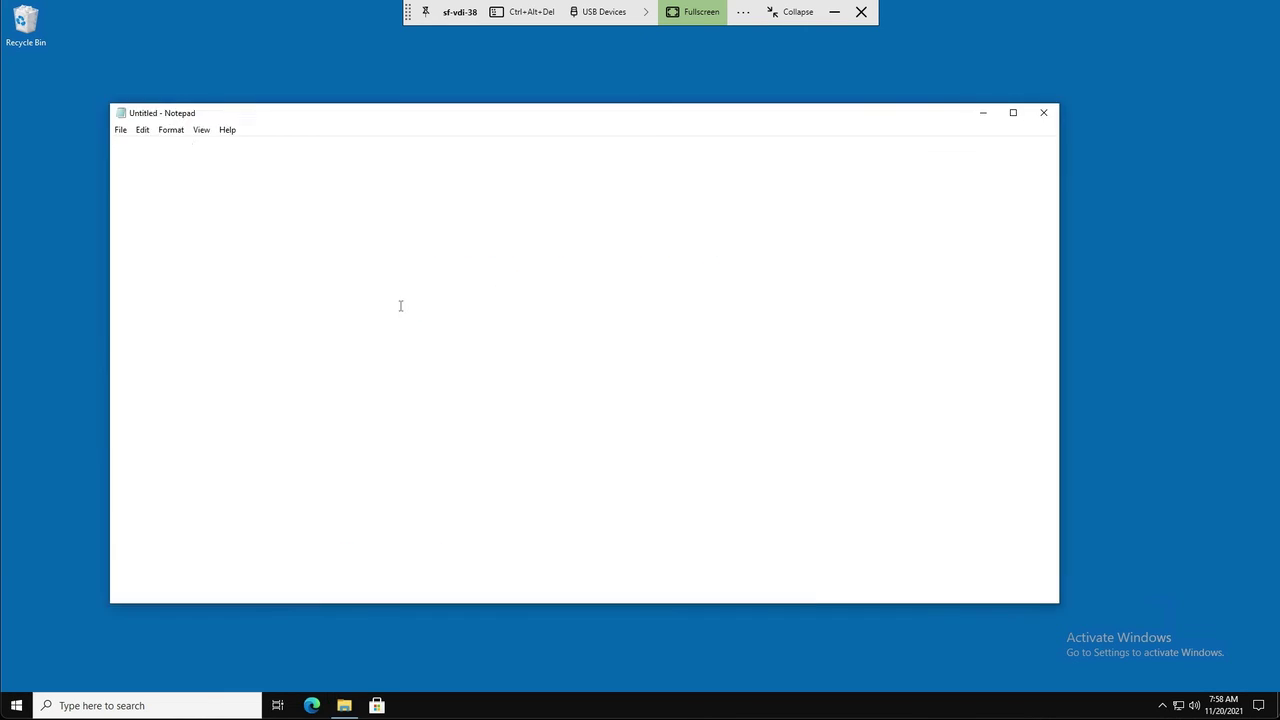